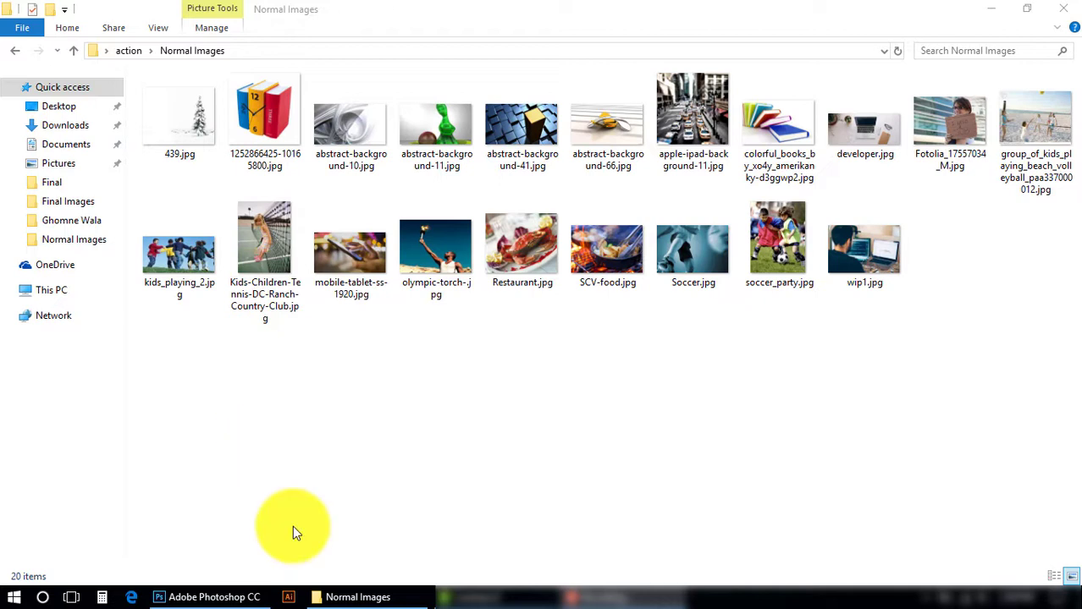
Inspect the 20 JPG photos in Normal Images and compare their differing dimensions
left_click(692, 250)
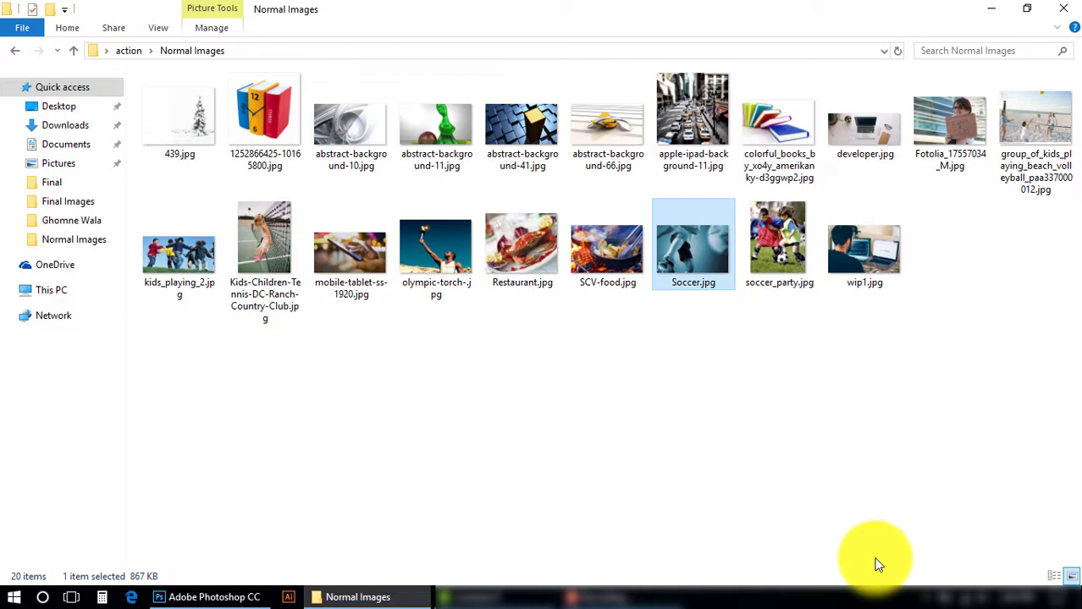
left_click(816, 444)
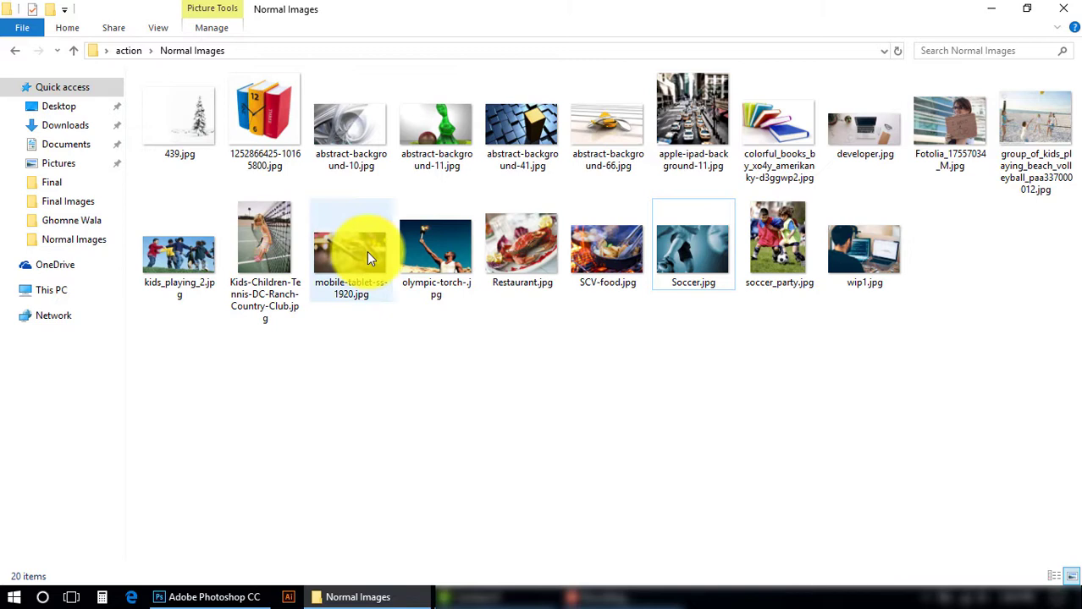
mouse_move(366, 252)
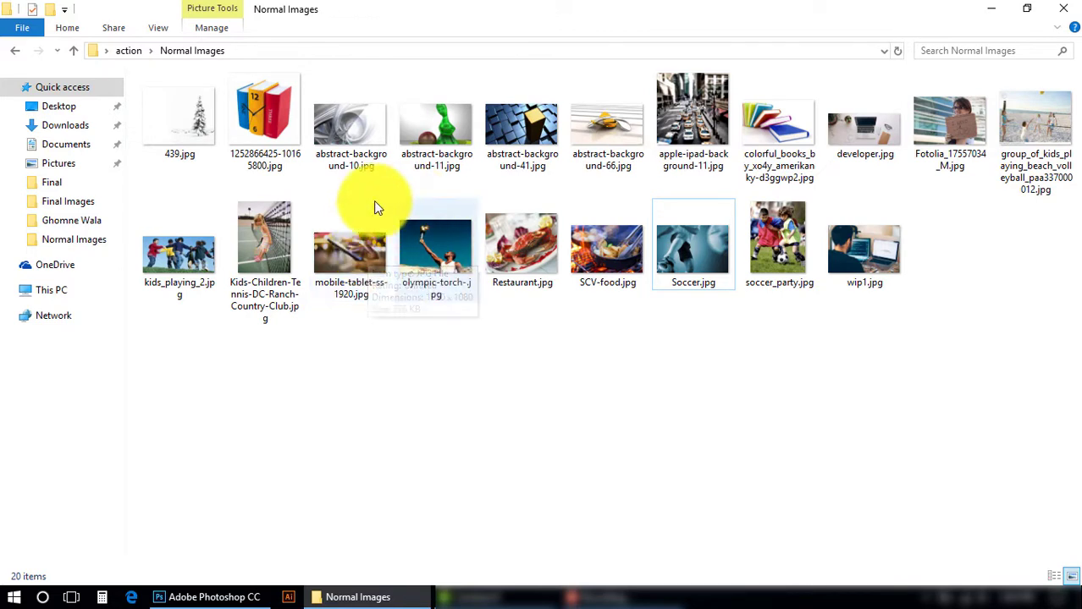
mouse_move(249, 259)
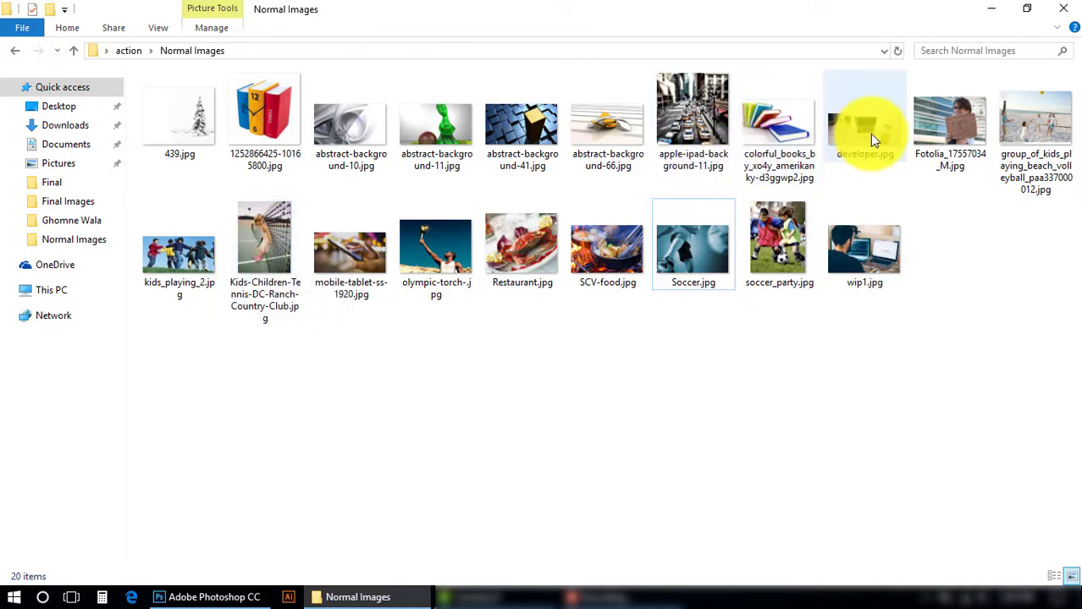
mouse_move(873, 140)
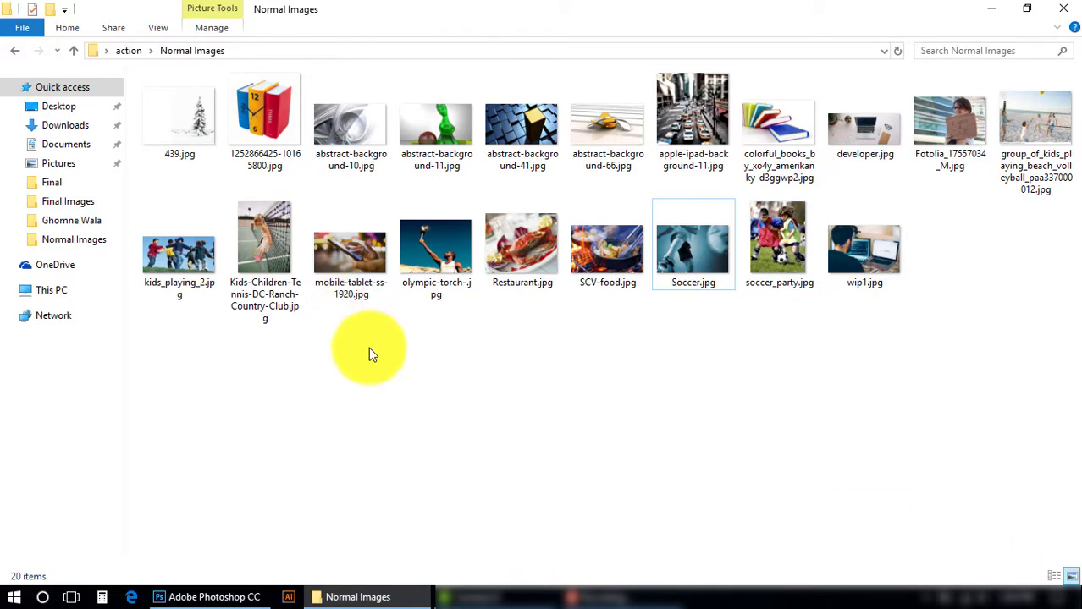
Return to the action folder, select Final Images, and bring Photoshop to the front
key("BackSpace")
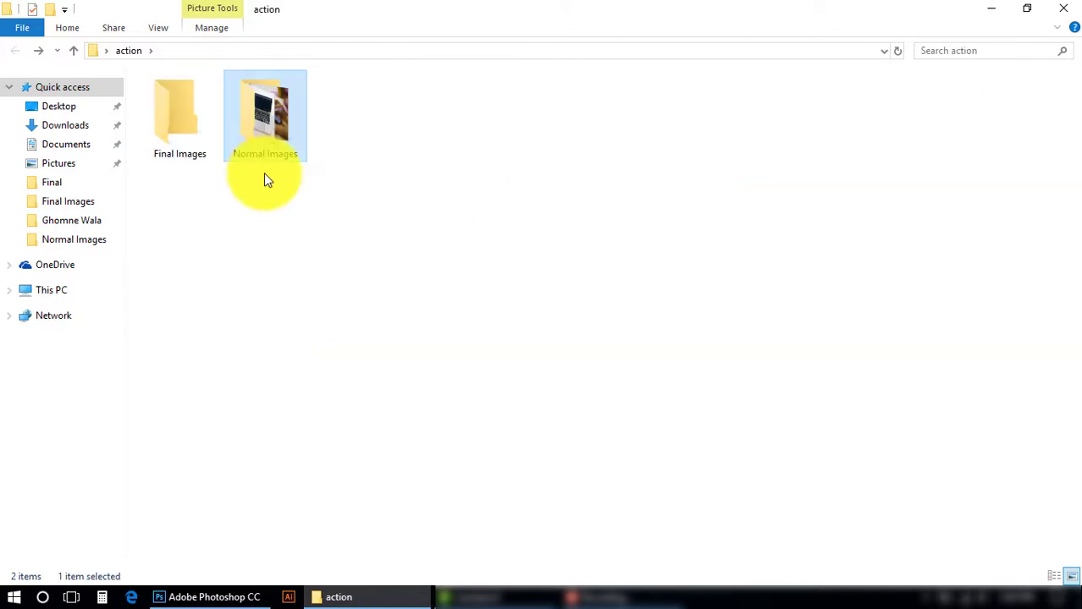
left_click(187, 142)
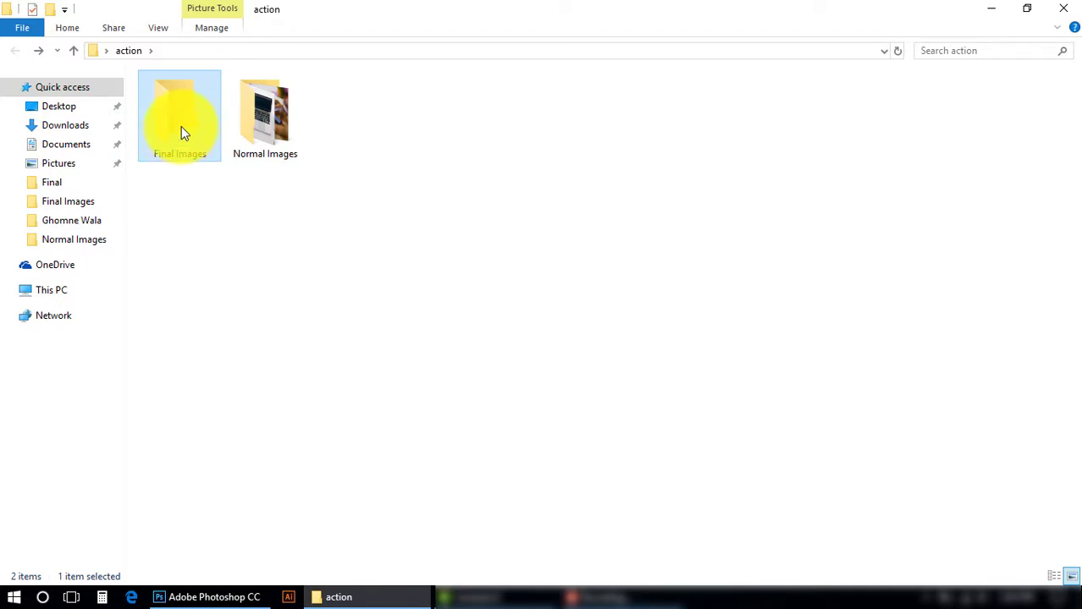
left_click(207, 597)
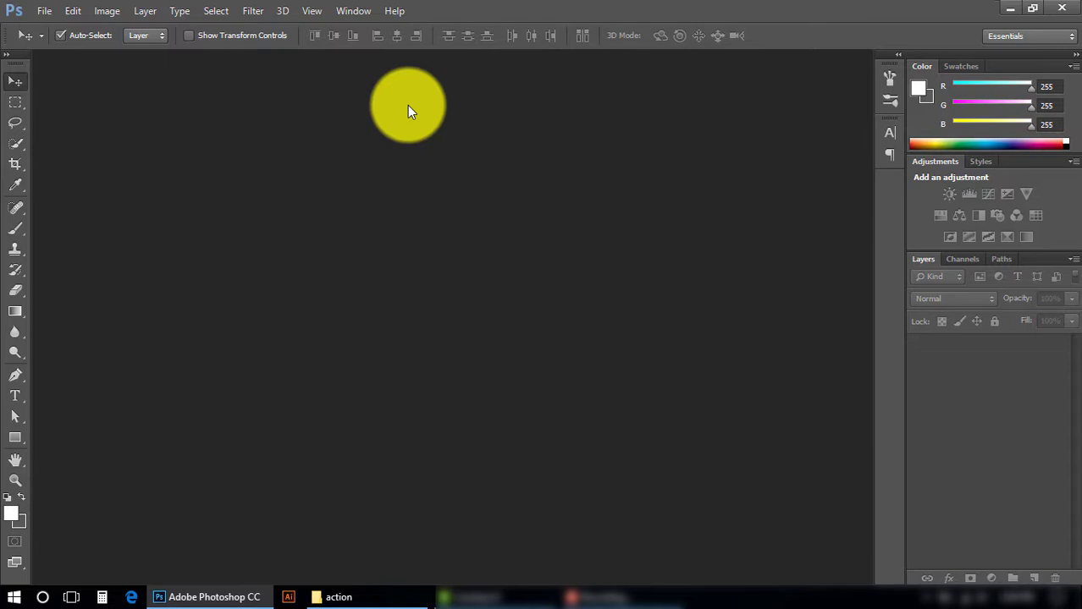
Show the Actions panel from the Window menu and nudge it slightly right
left_click(350, 13)
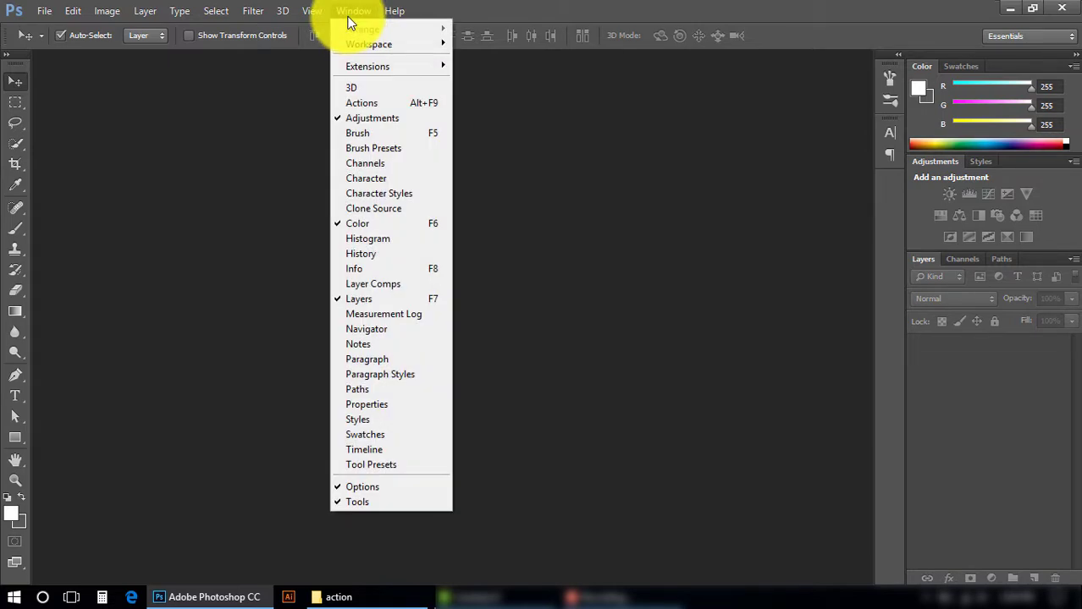
left_click(358, 103)
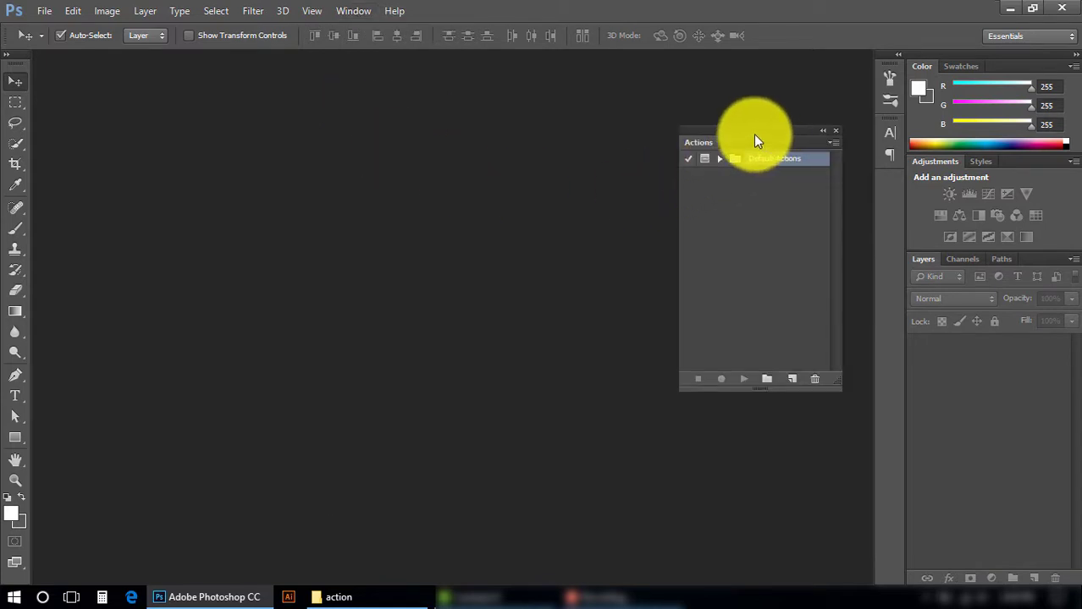
left_click_drag(756, 141, 773, 145)
double_click(787, 163)
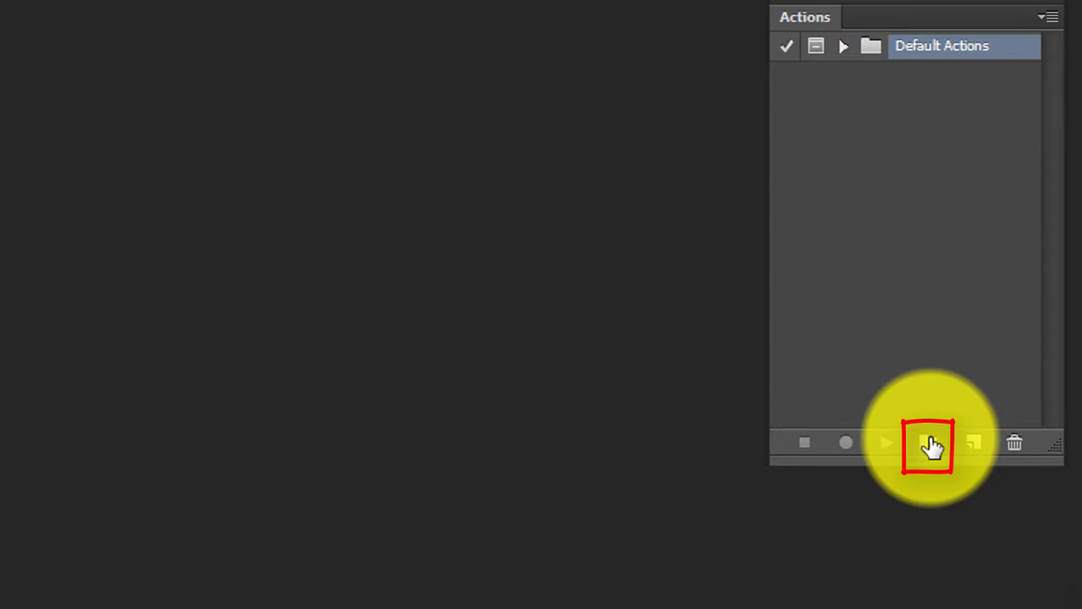
Create a new action set named 'Glint Images' in the Actions panel
left_click(929, 444)
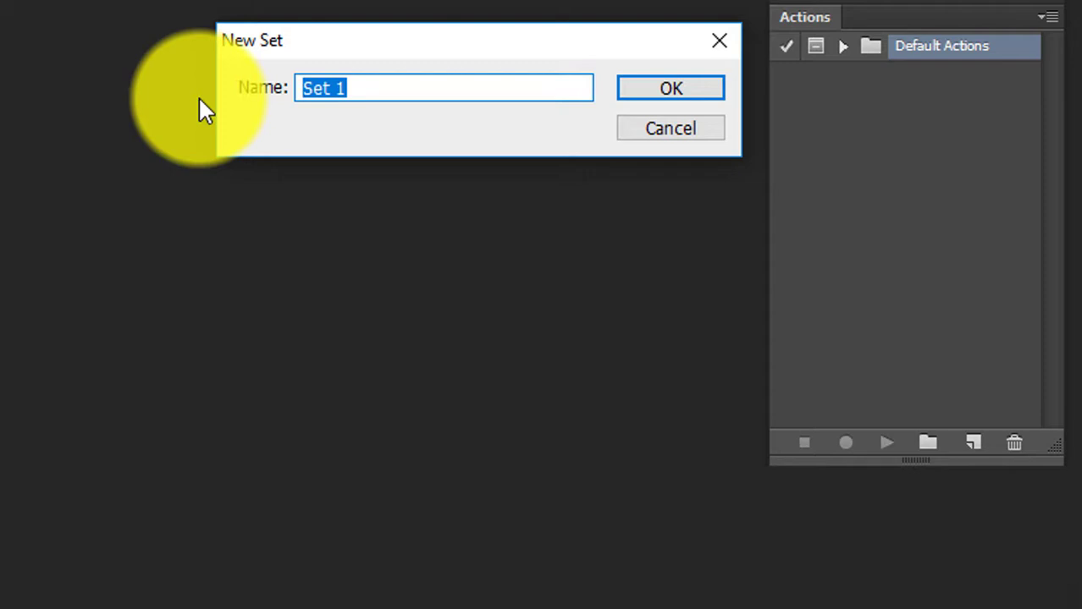
type("Glint")
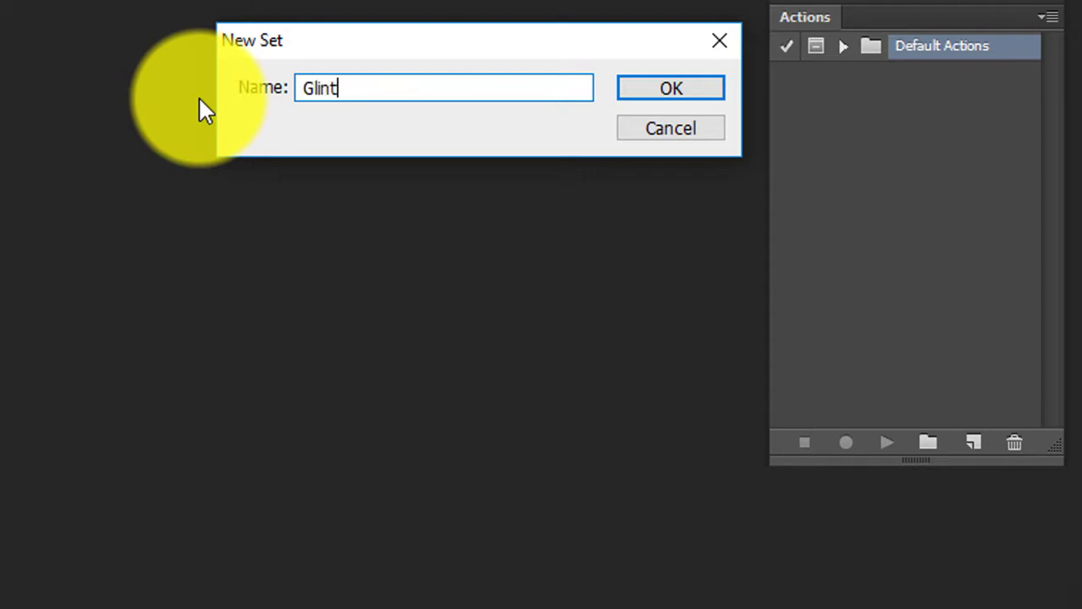
type(" Images")
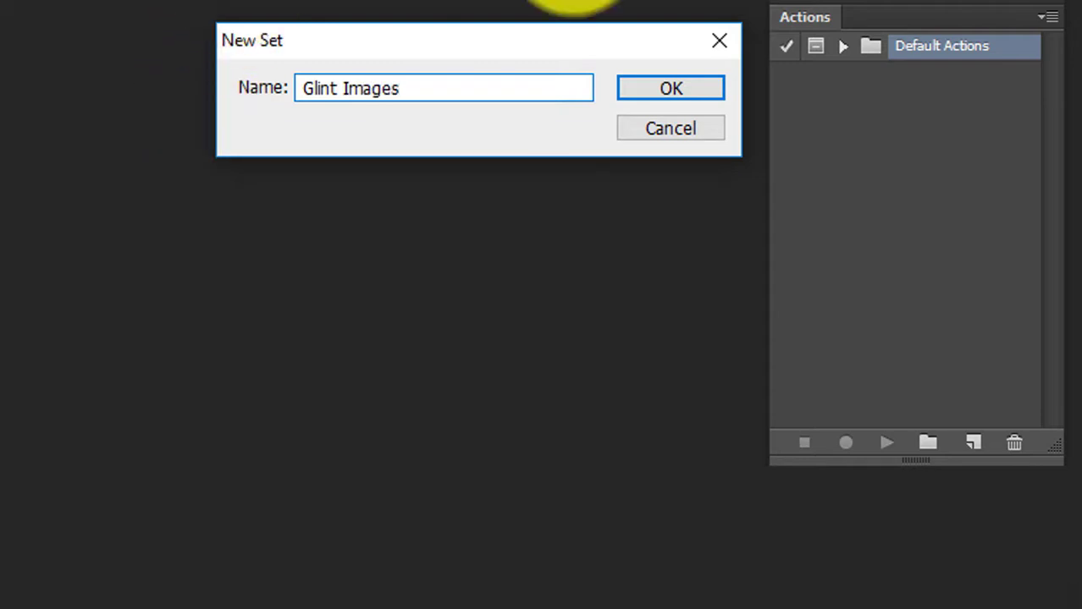
left_click(706, 93)
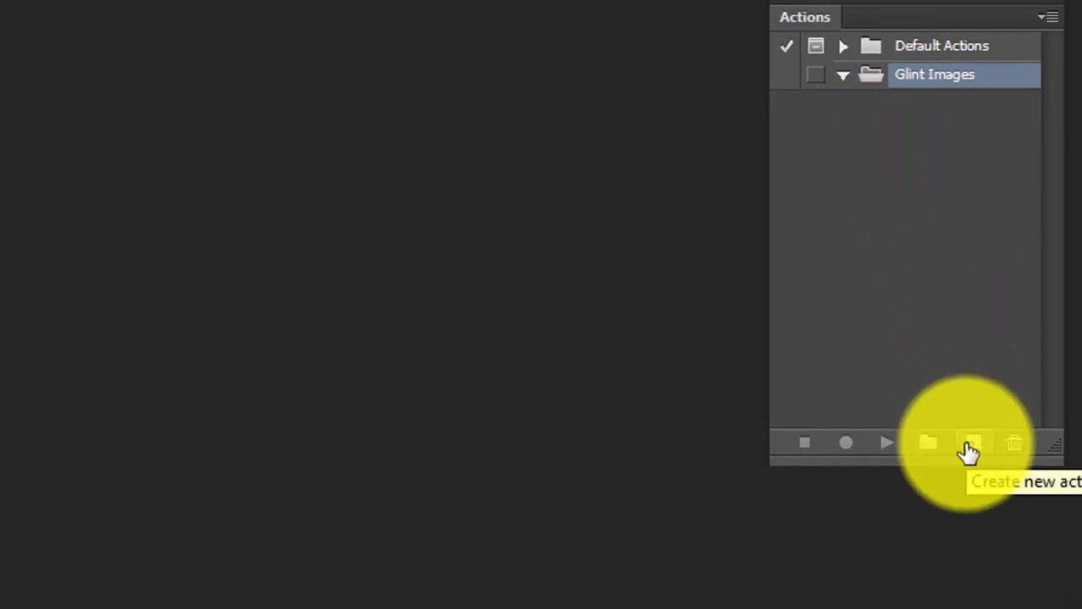
Create a 'same width' action in the Glint Images set and start recording
left_click(971, 446)
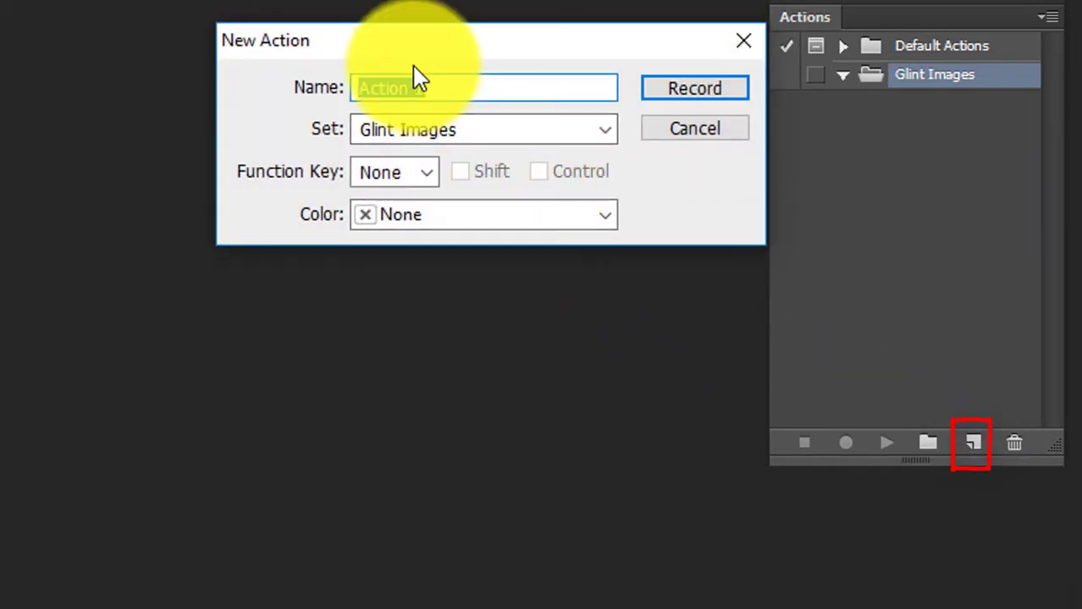
left_click(478, 84)
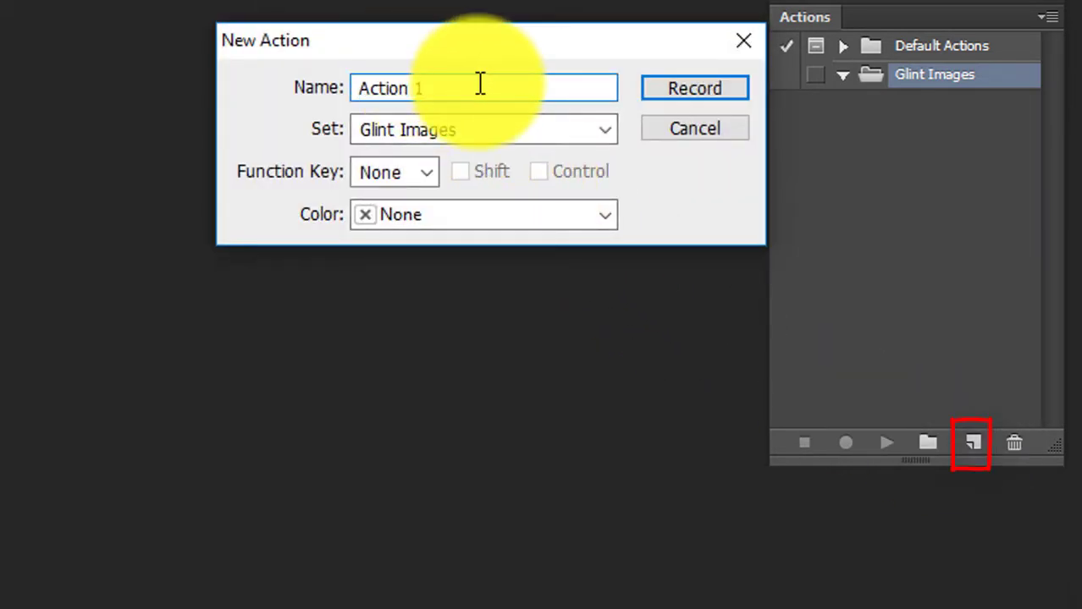
left_click_drag(478, 84, 233, 83)
type("sa")
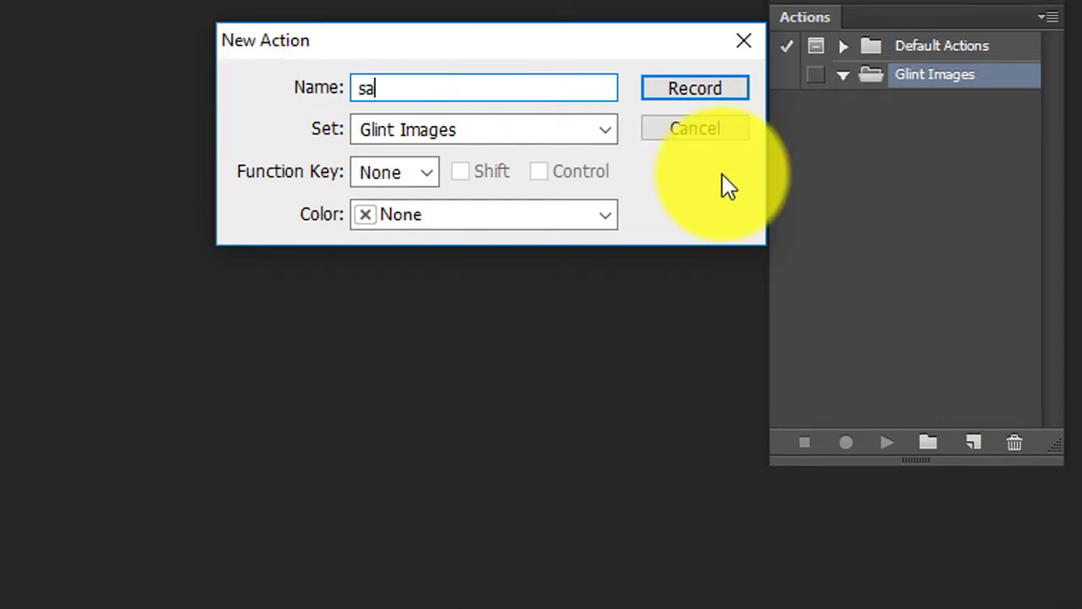
type("me width")
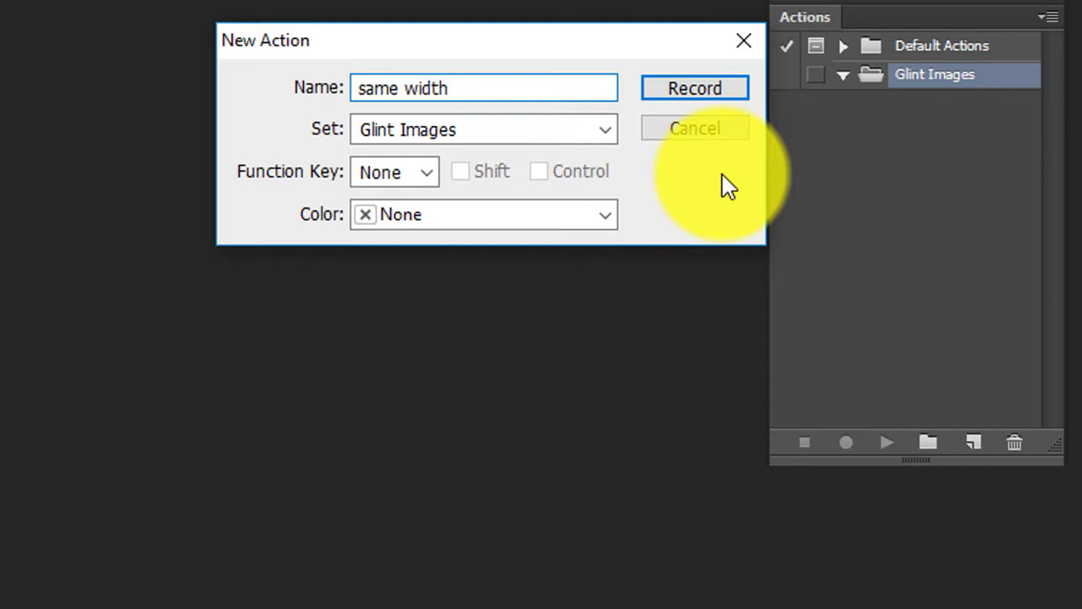
left_click(724, 90)
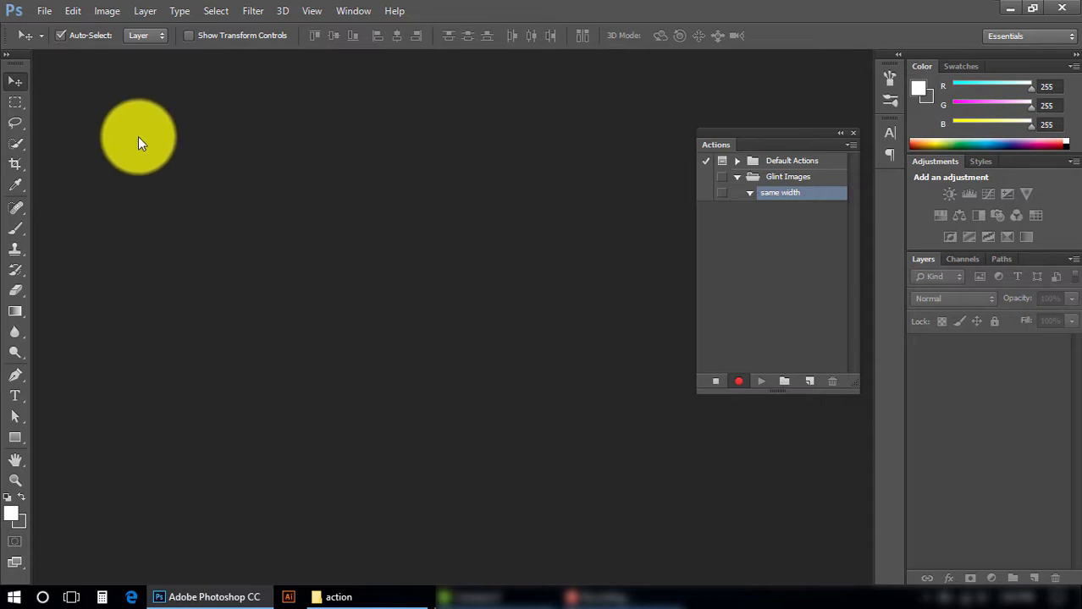
Open Kids-Children-Tennis-DC-Ranch-Country-Club.jpg from the action > Normal Images folder
left_click(46, 13)
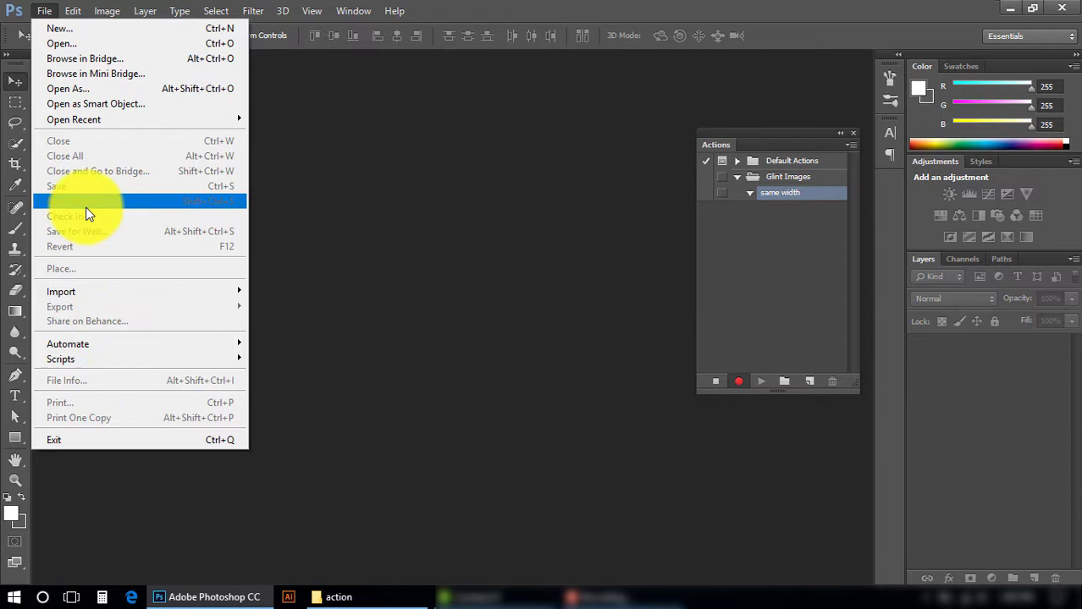
left_click(80, 44)
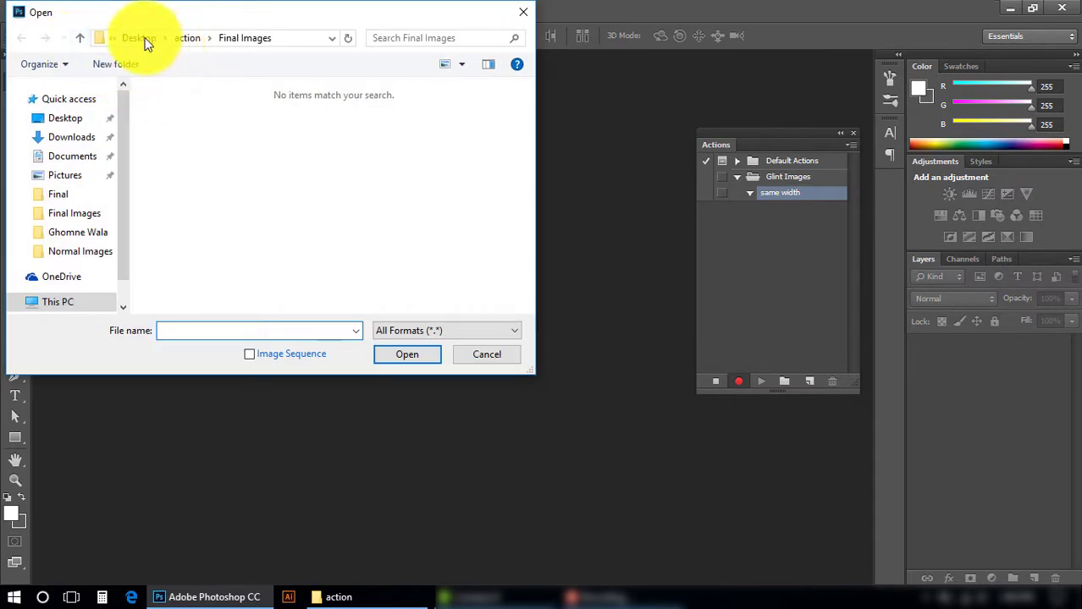
left_click(192, 40)
double_click(291, 132)
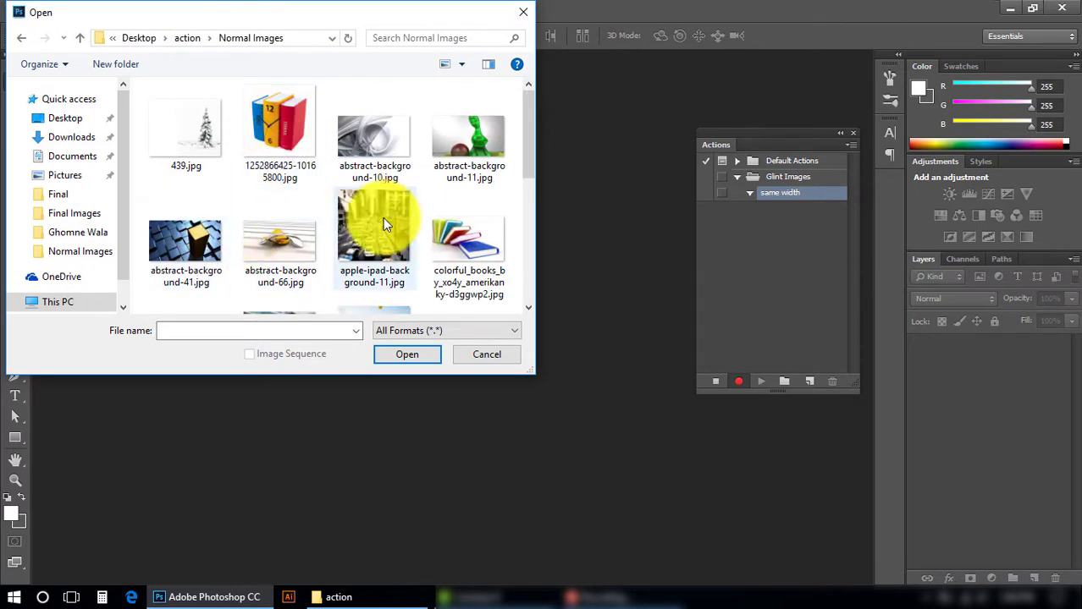
scroll(353, 273, "down", 1)
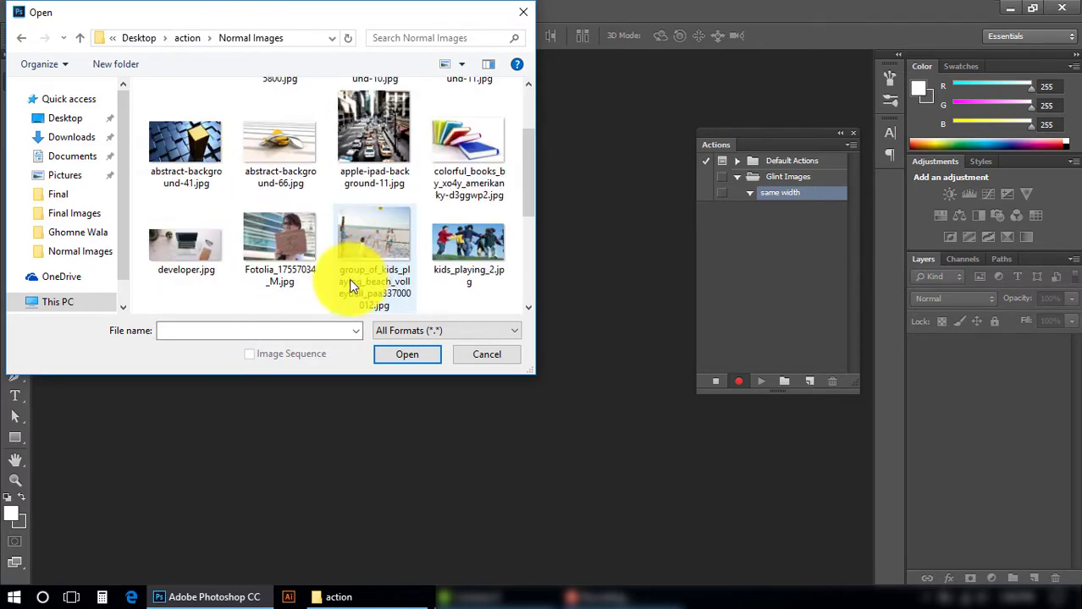
scroll(349, 274, "down", 2)
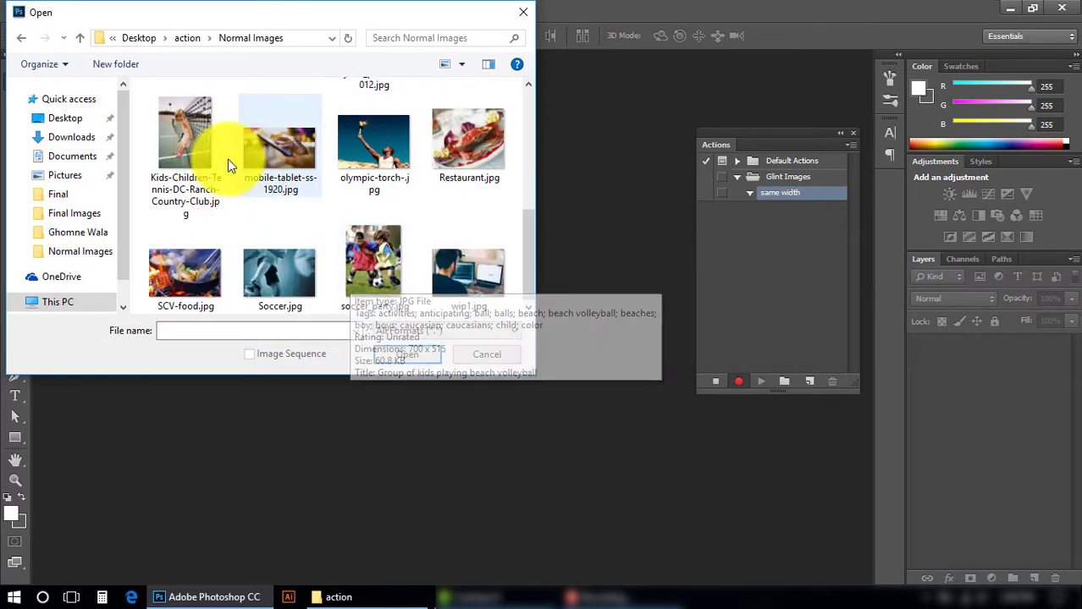
left_click(195, 152)
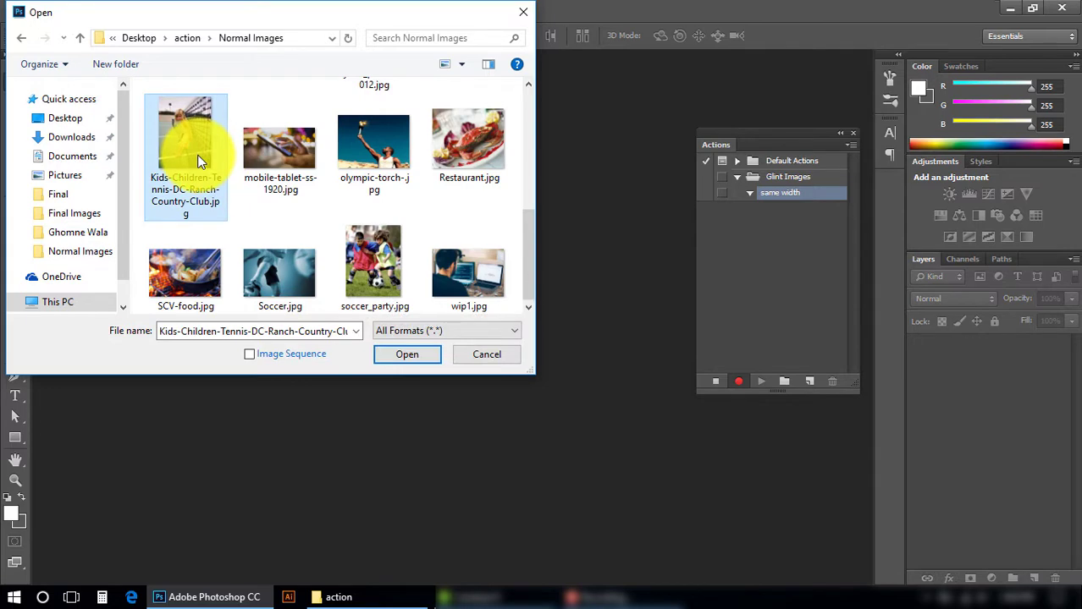
left_click(391, 357)
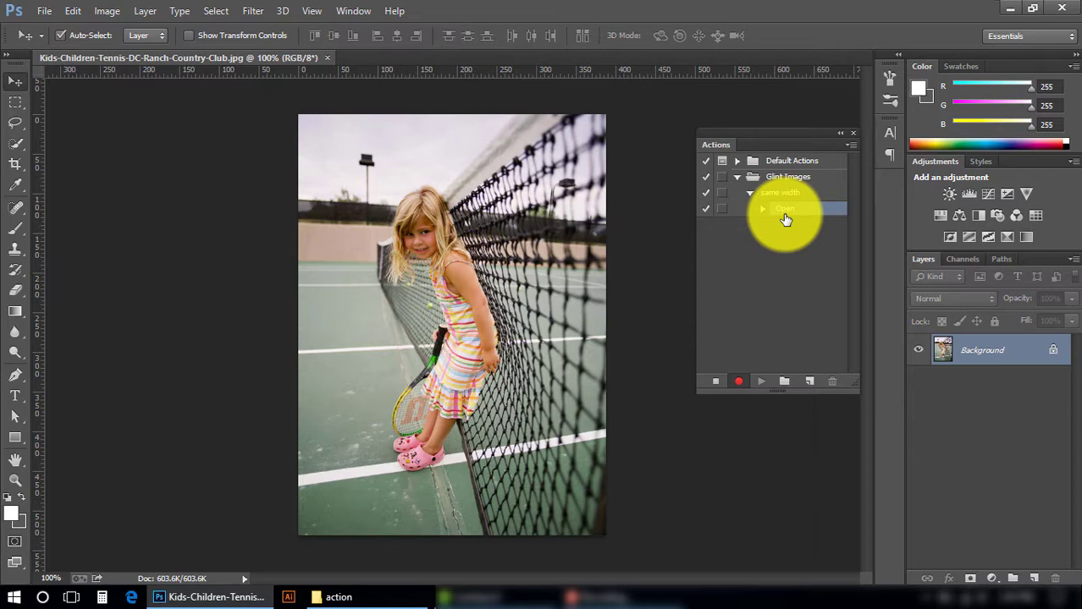
Resize the tennis photo to 300 px wide (300 × 411) with proportions linked
left_click(106, 12)
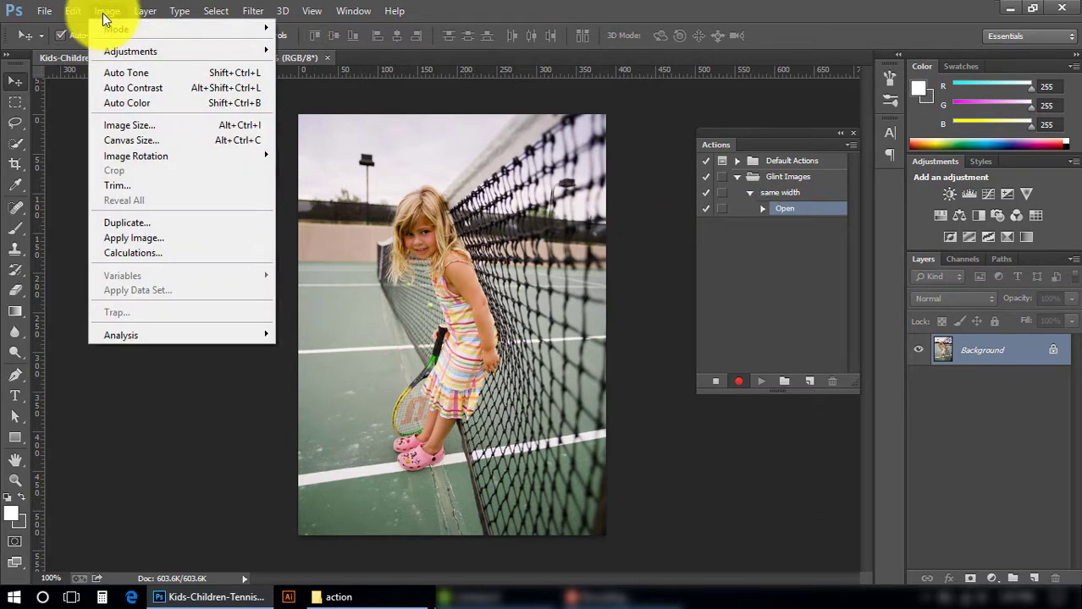
left_click(144, 127)
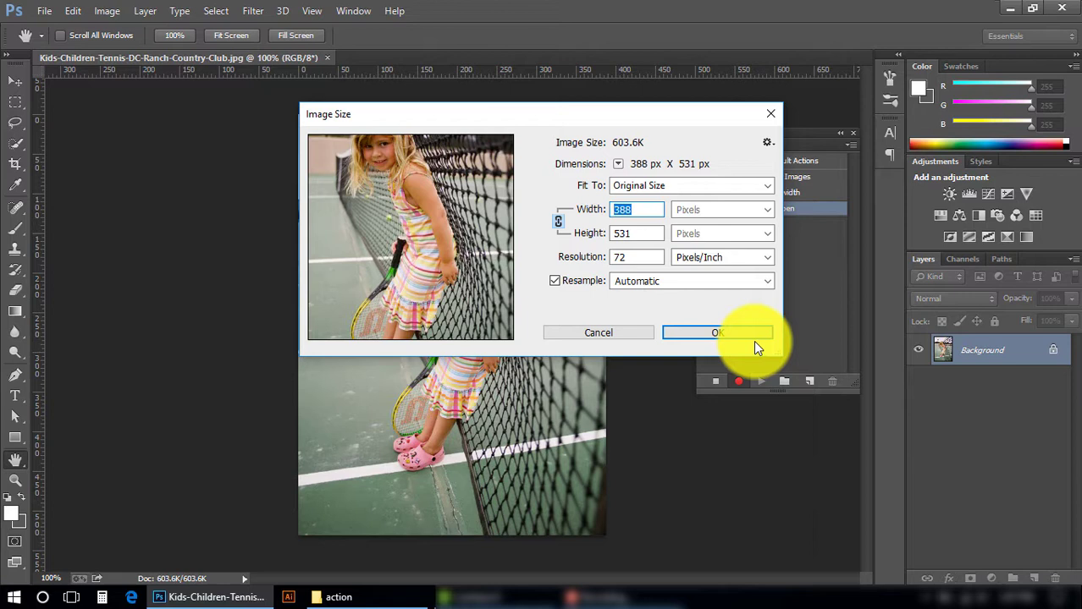
type("300")
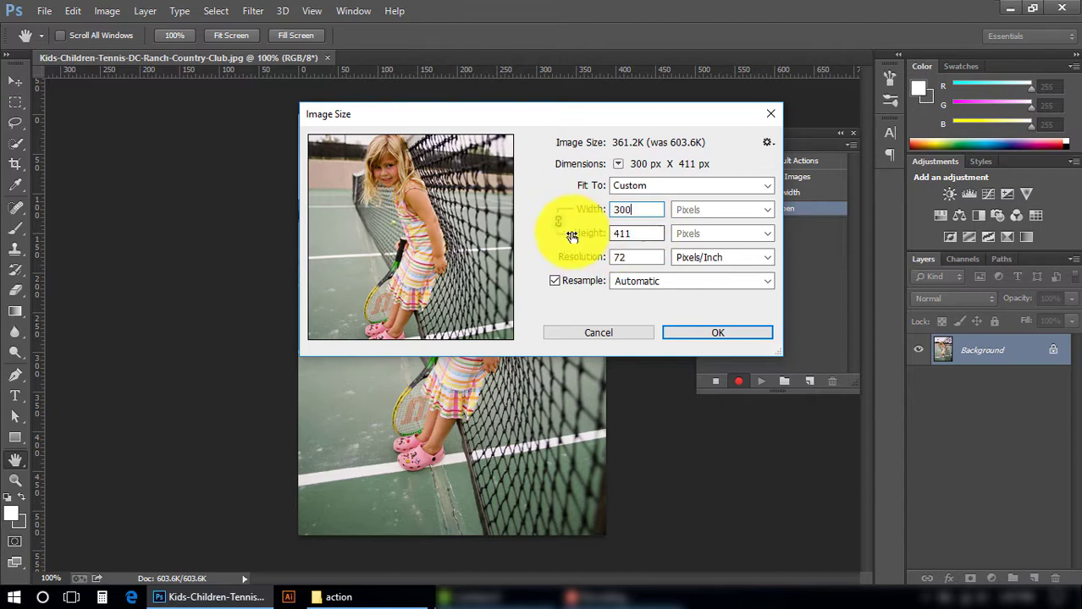
left_click(710, 334)
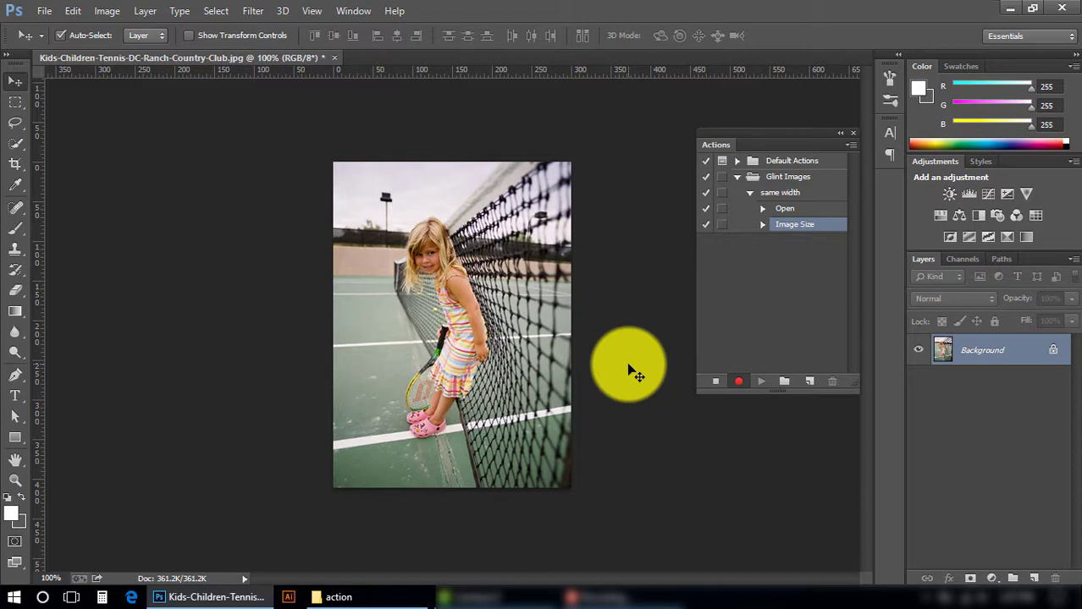
Apply Brightness 24 and Contrast -3 to the tennis photo
left_click(93, 10)
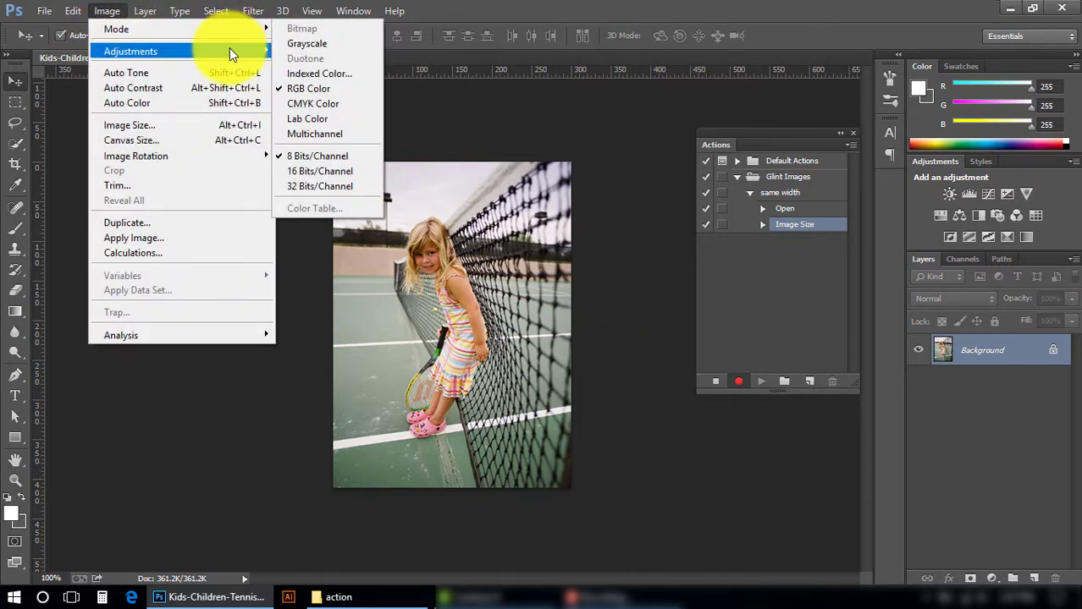
mouse_move(263, 51)
left_click(305, 49)
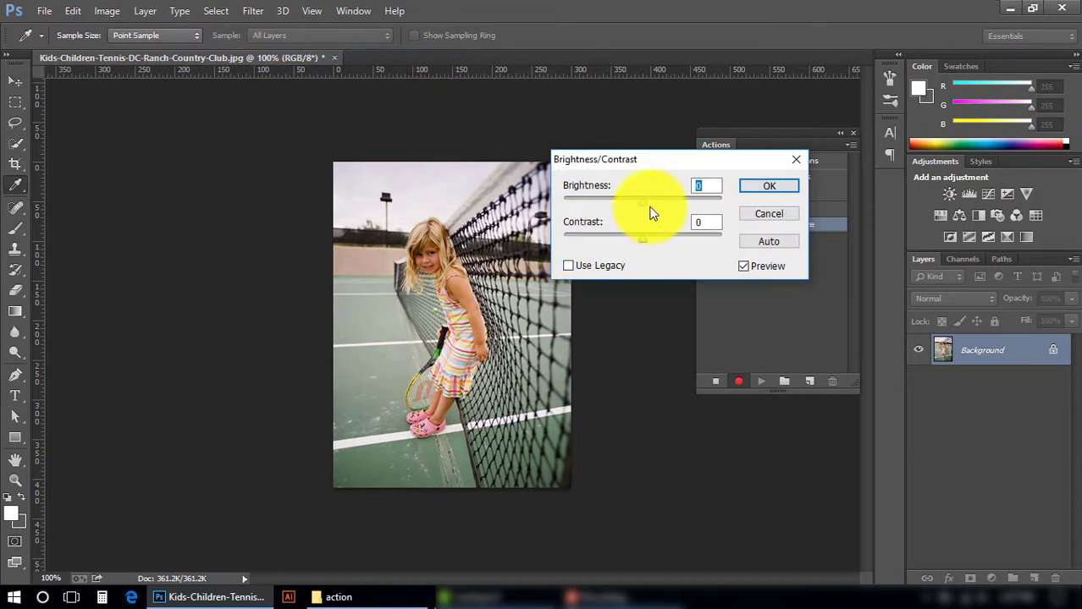
left_click_drag(646, 197, 654, 198)
left_click_drag(641, 240, 637, 241)
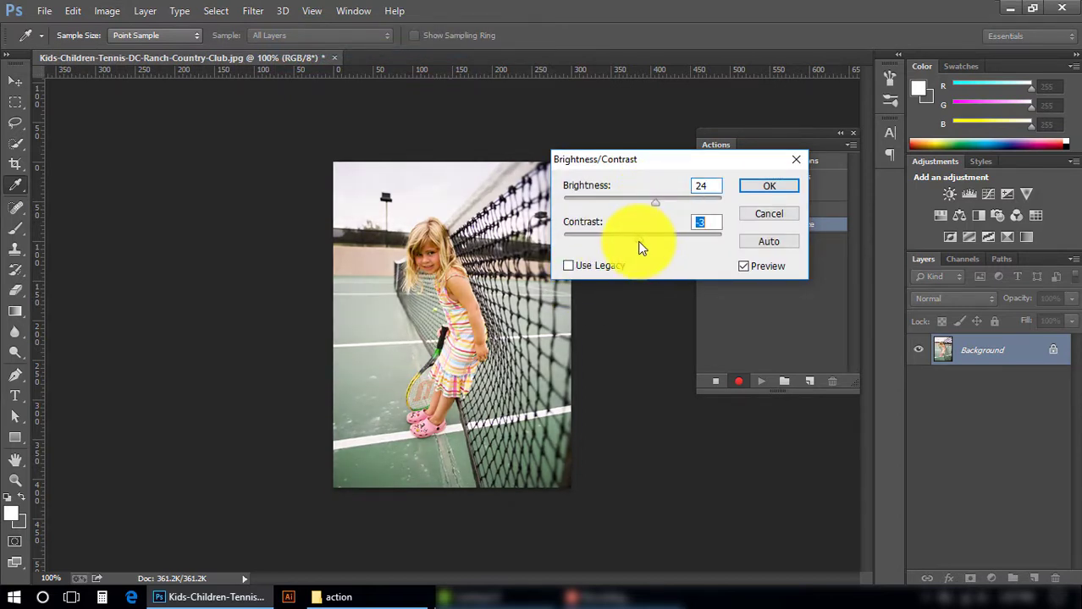
left_click(762, 187)
In Levels, set the input values to 11 and 1.04 and lower the white input
left_click(110, 11)
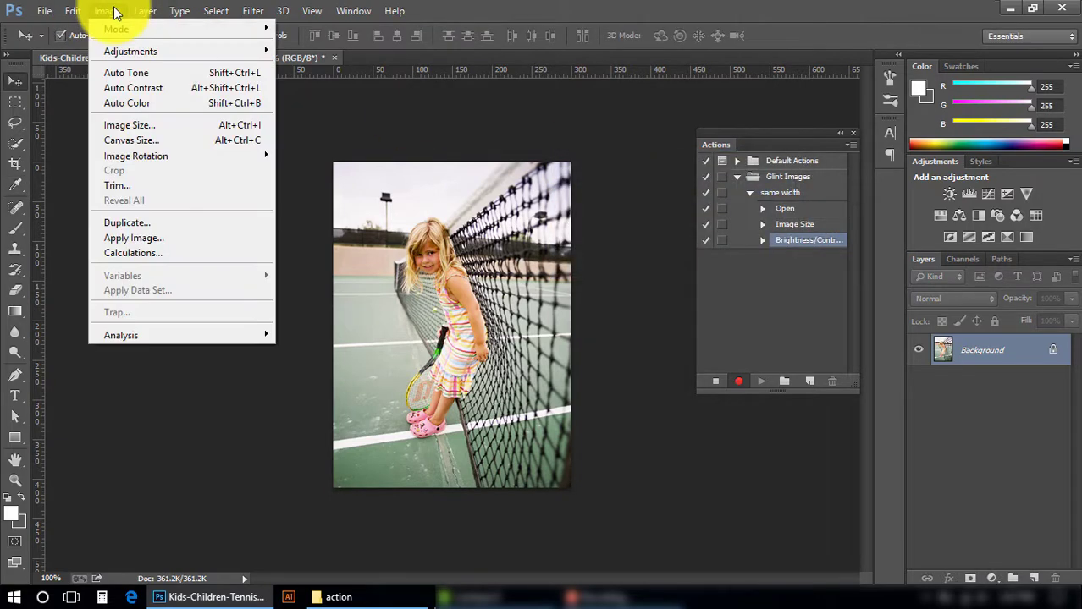
mouse_move(127, 51)
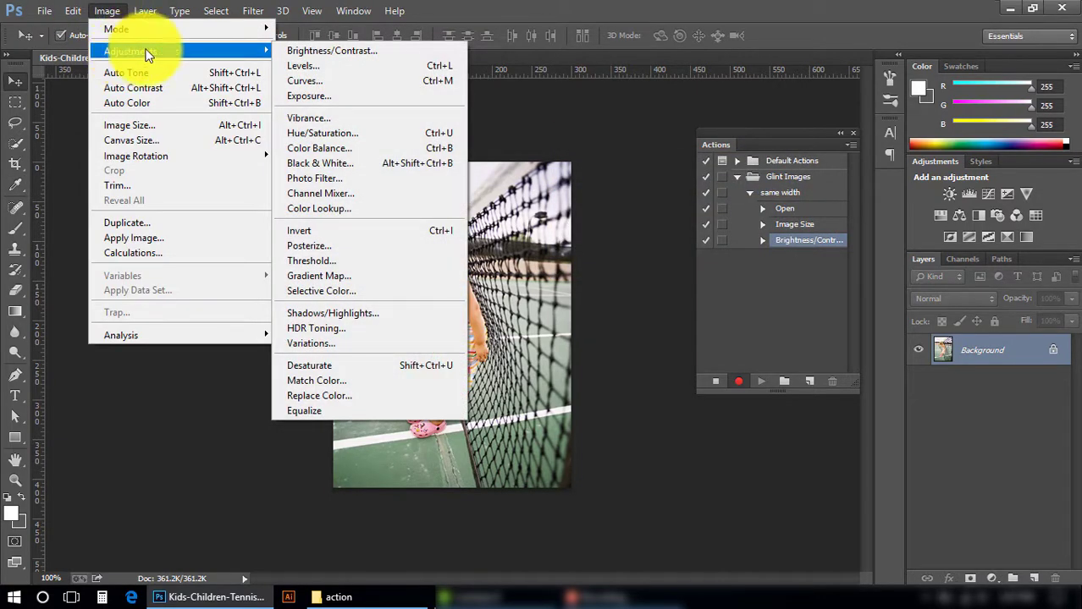
left_click(303, 66)
left_click_drag(548, 390, 556, 390)
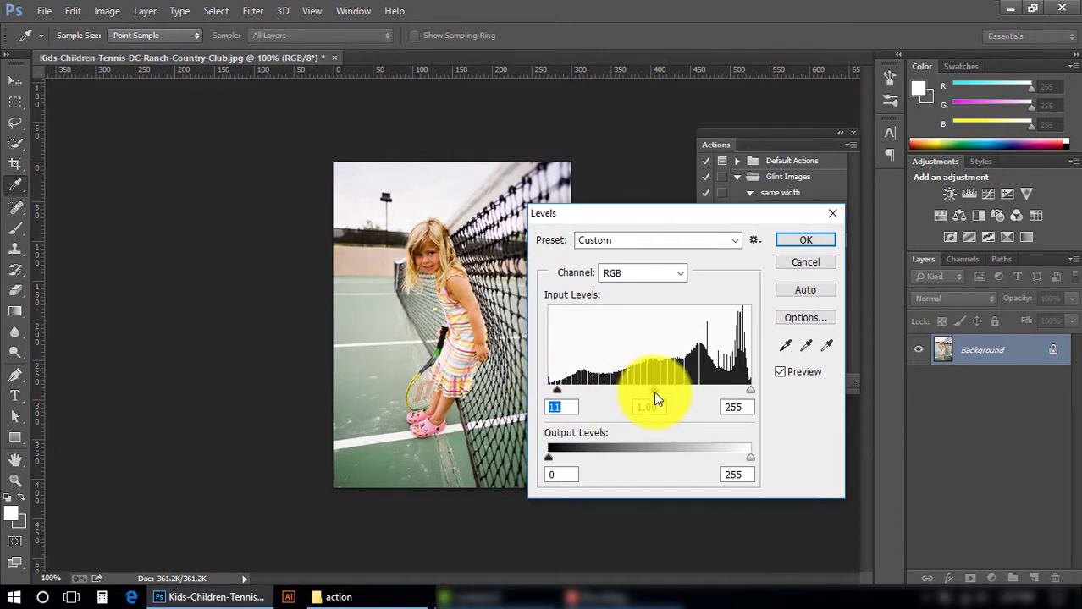
left_click_drag(650, 391, 649, 391)
left_click(787, 244)
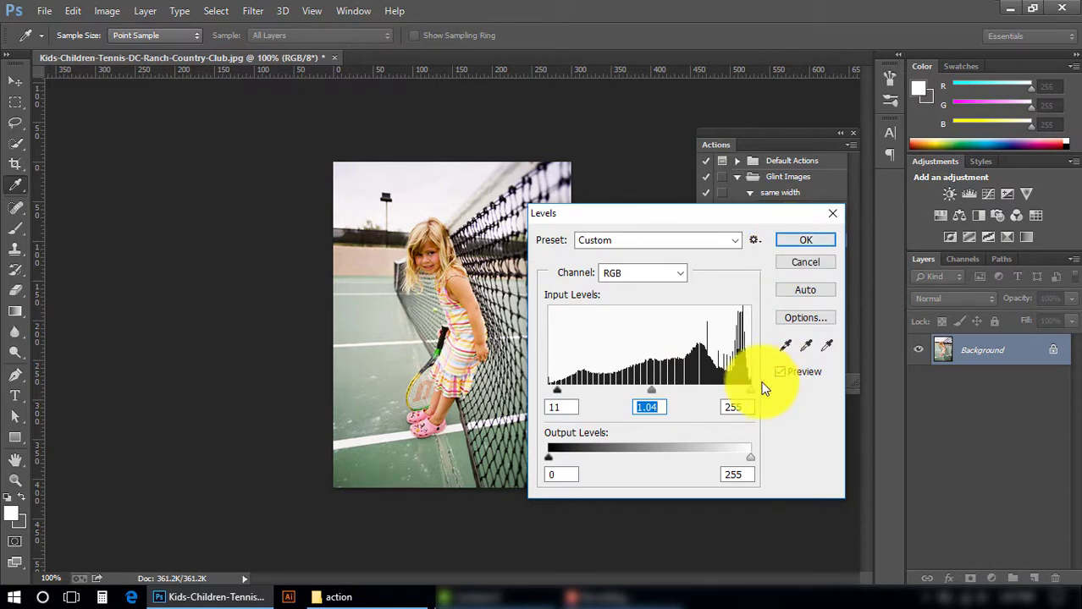
left_click_drag(750, 391, 726, 397)
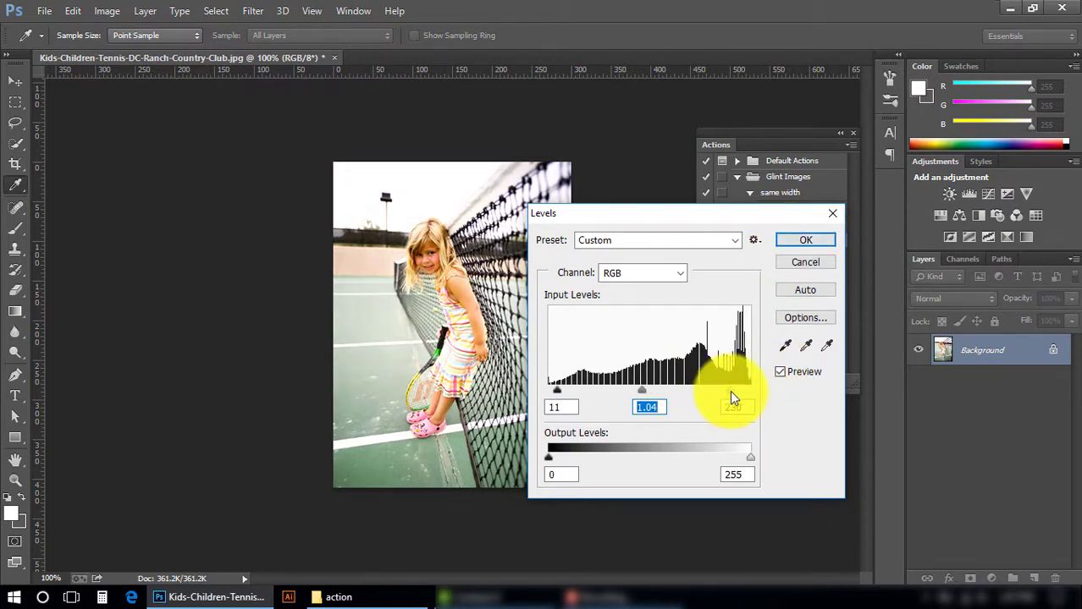
Apply the Levels adjustment and save the photo into Final Images as a Quality 12 JPEG
left_click(796, 239)
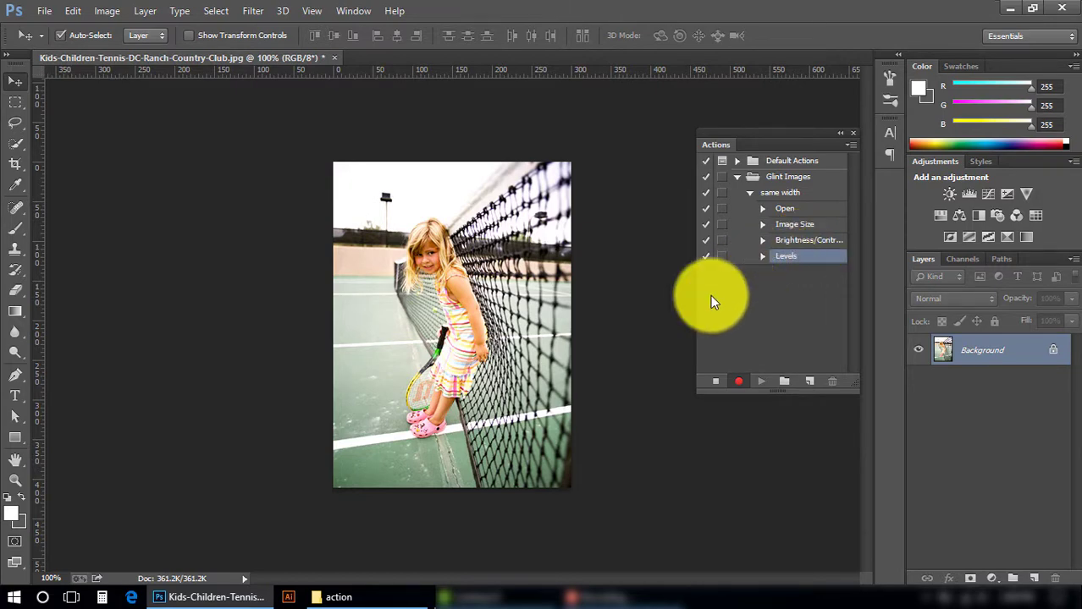
left_click(44, 11)
left_click(79, 193)
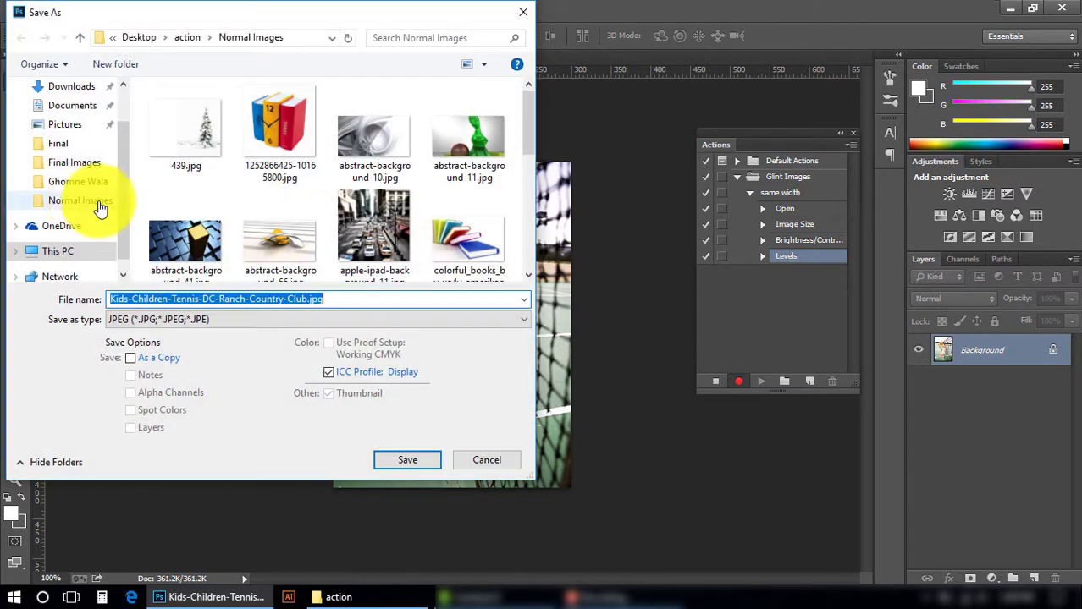
left_click(188, 38)
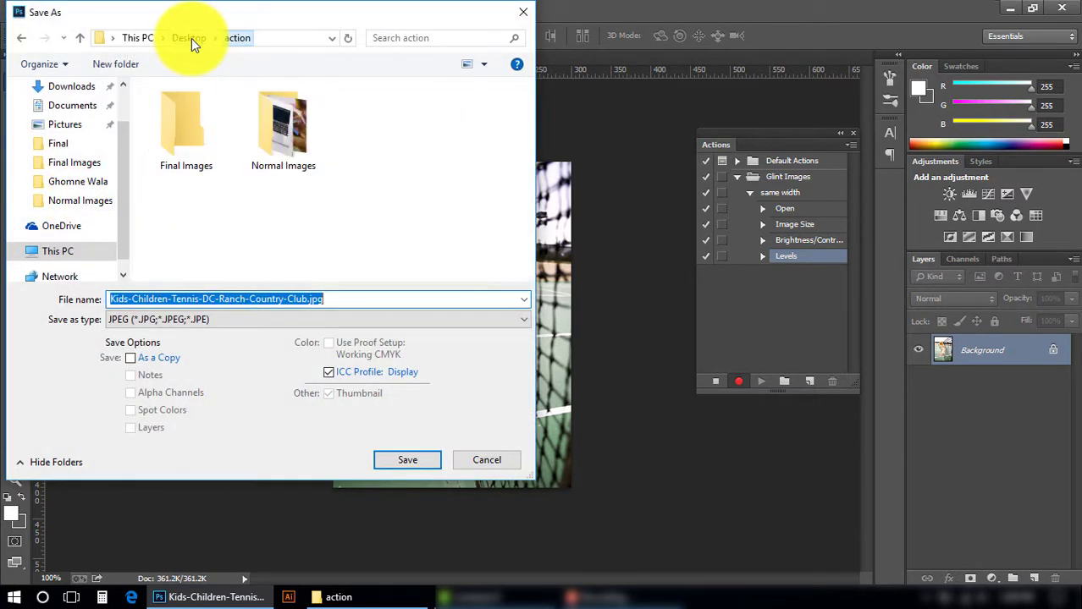
double_click(188, 126)
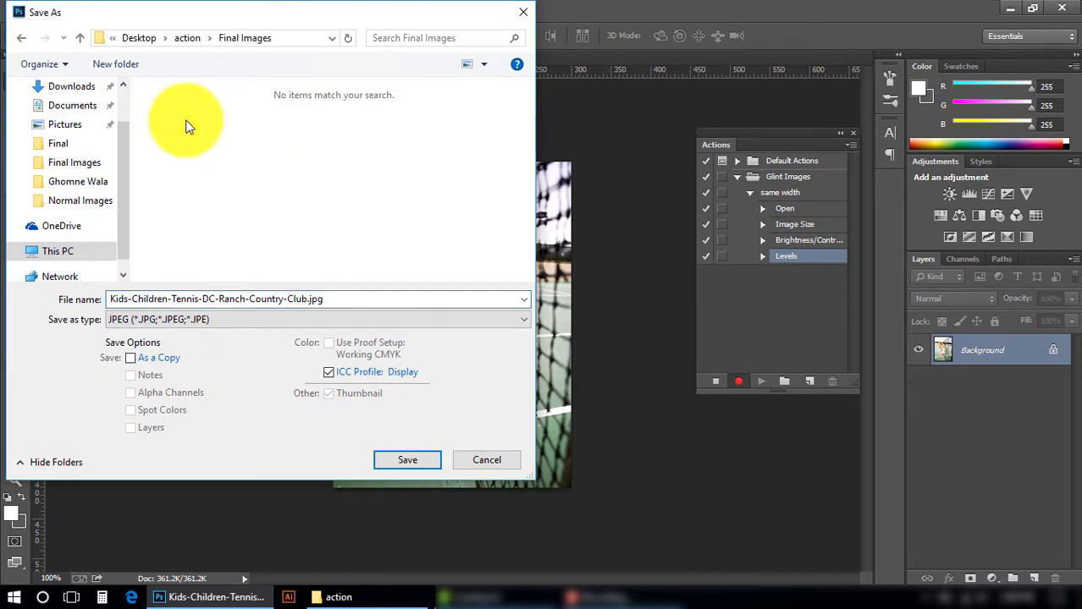
left_click(413, 458)
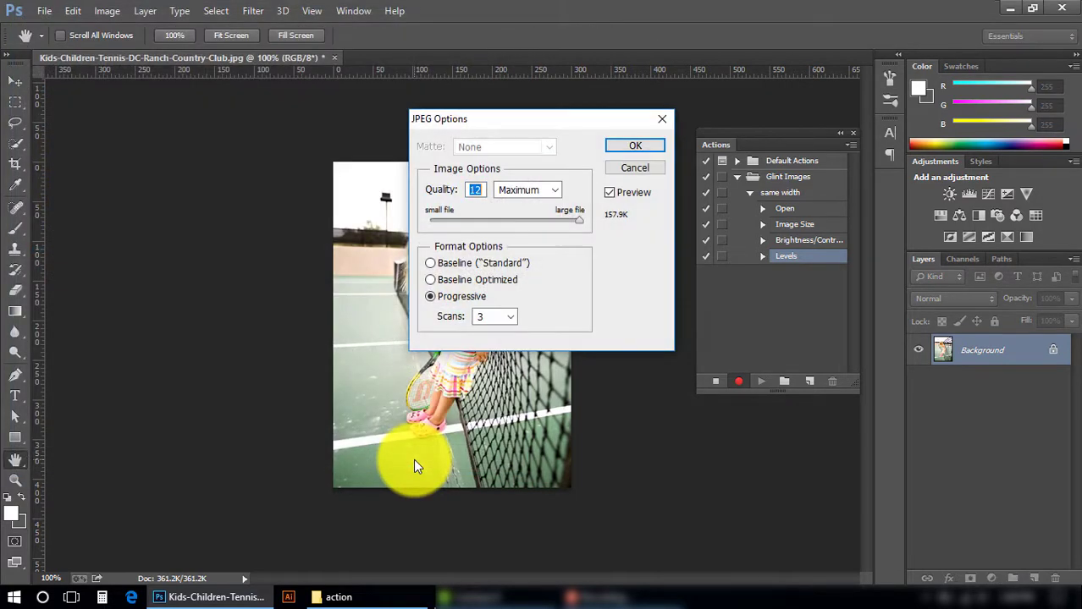
left_click(625, 148)
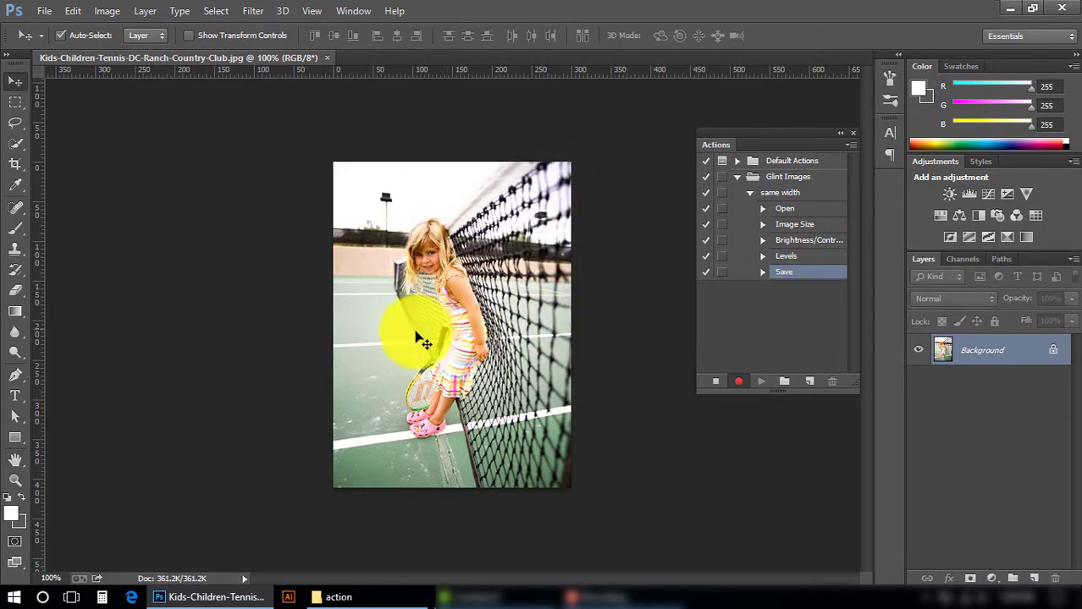
Close the tennis photo, stop recording, and select the new Close step
left_click(42, 12)
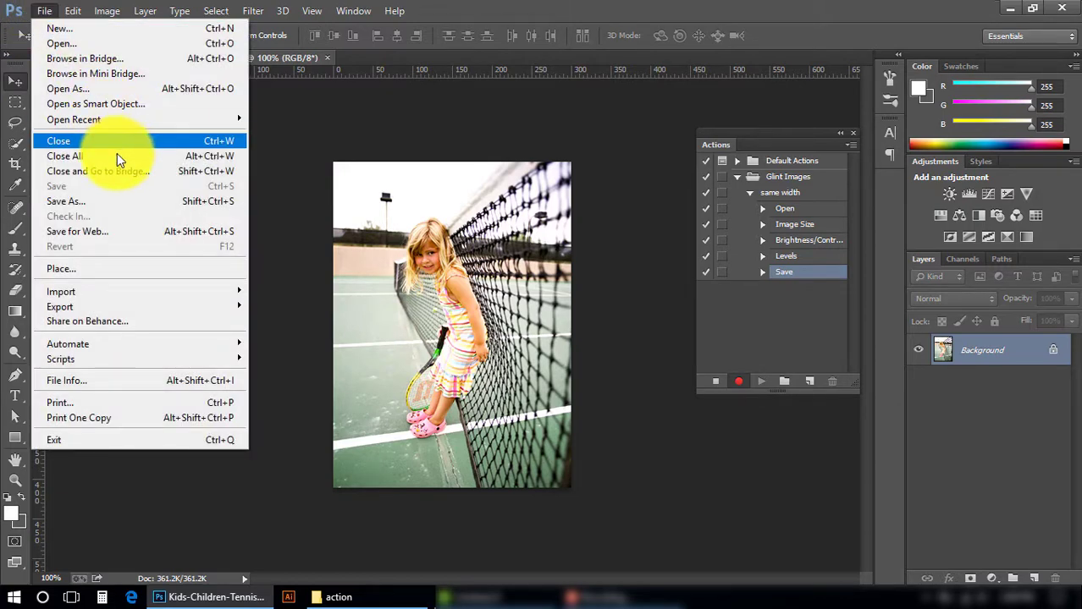
left_click(94, 144)
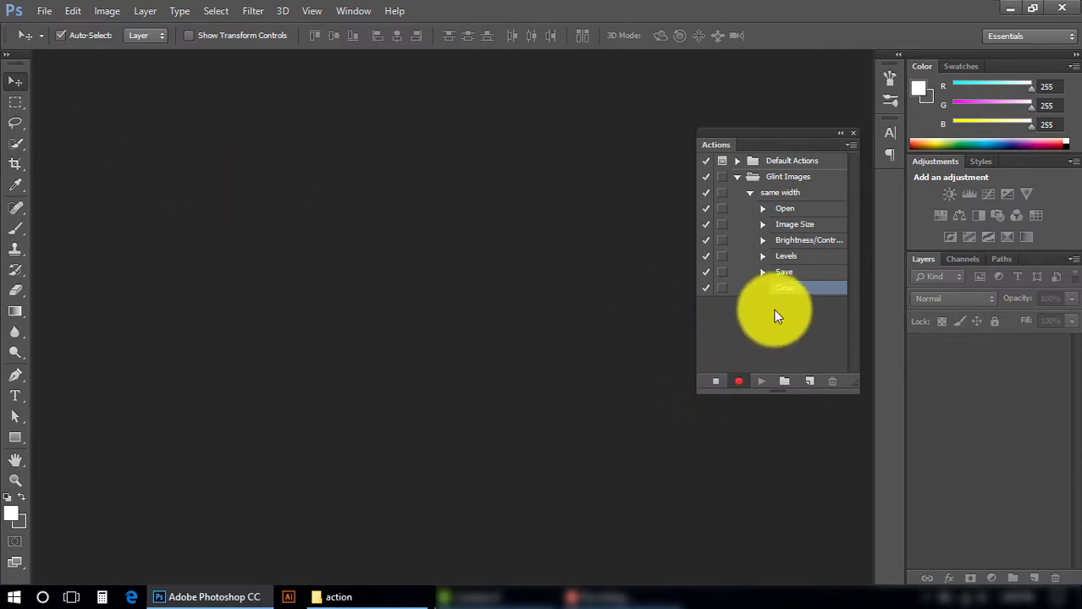
left_click(715, 385)
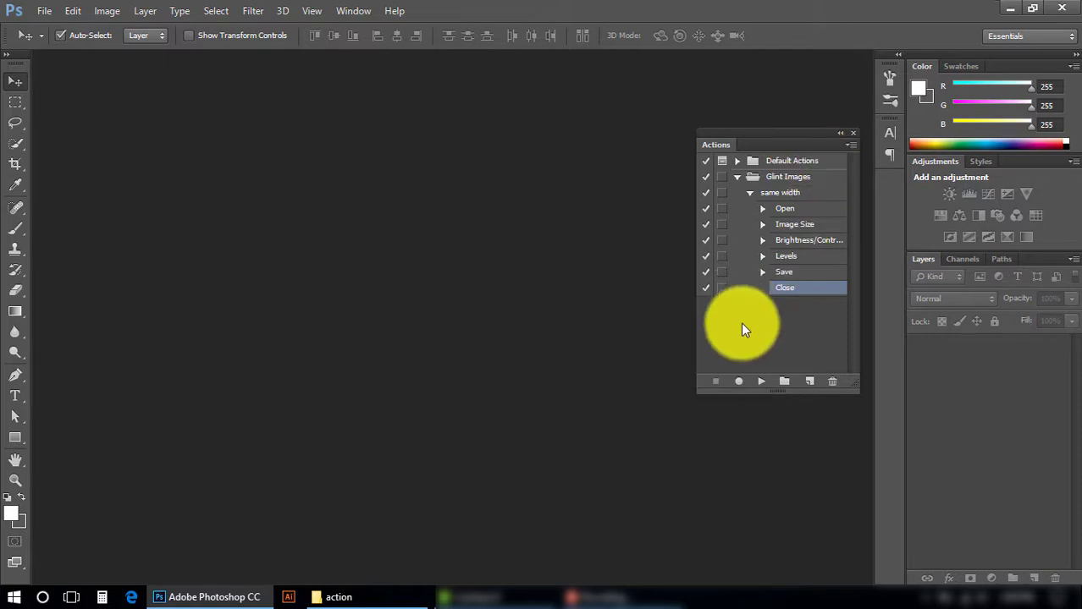
left_click(806, 286)
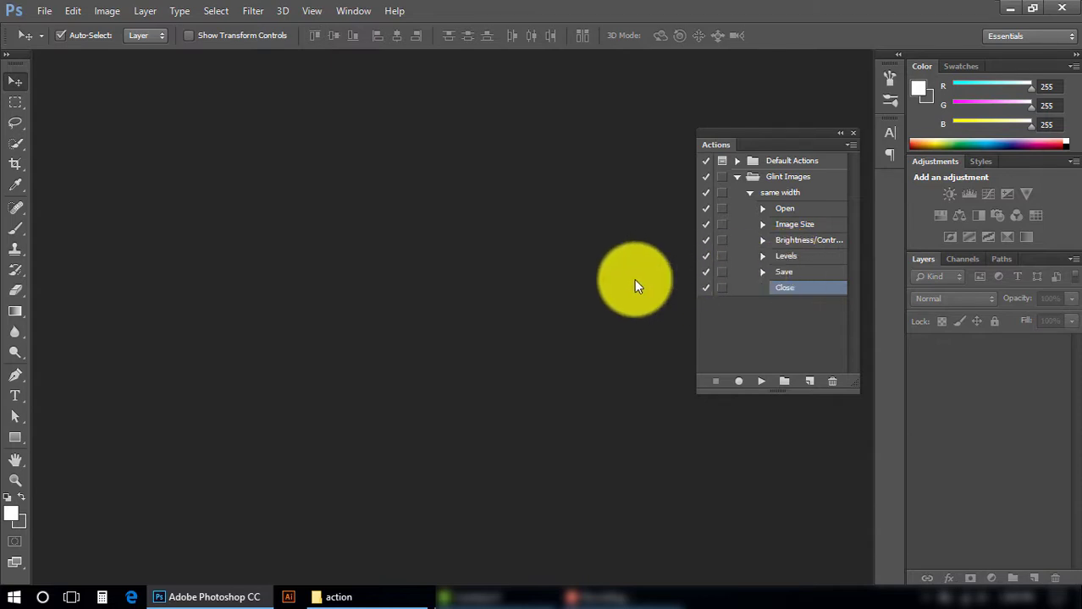
In the Batch dialog, set the action set to Glint Images and the action to same width
left_click(46, 15)
mouse_move(119, 345)
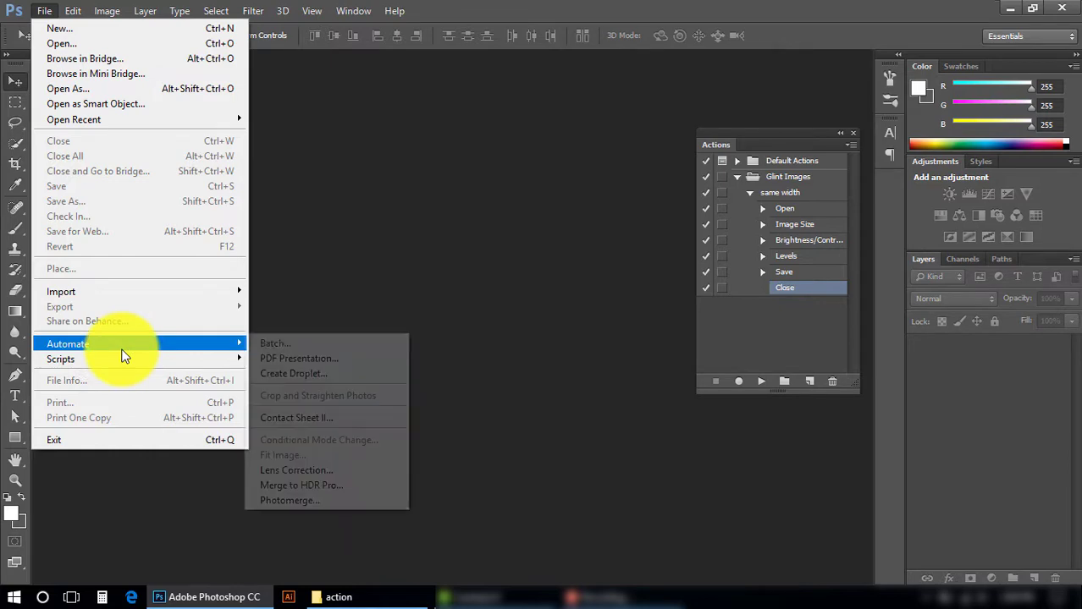
left_click(279, 345)
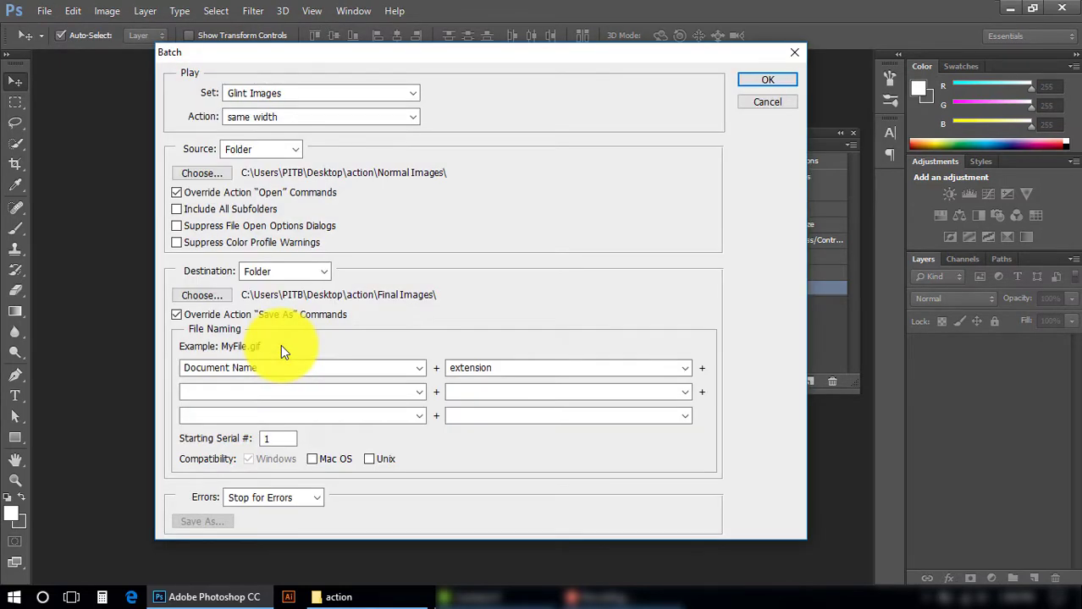
left_click(271, 94)
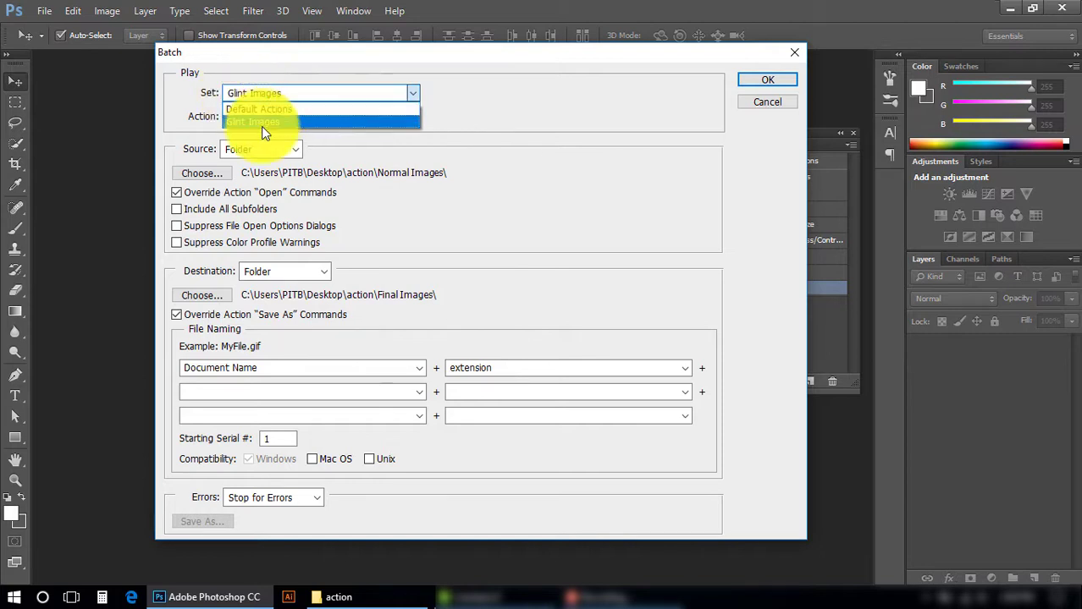
left_click(256, 121)
left_click(285, 120)
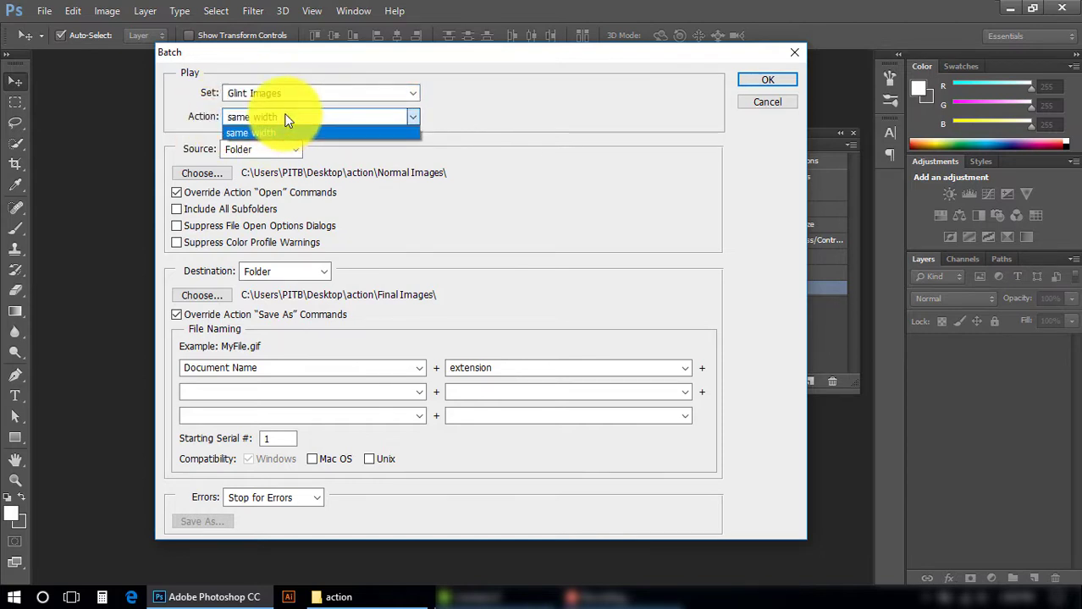
left_click(240, 131)
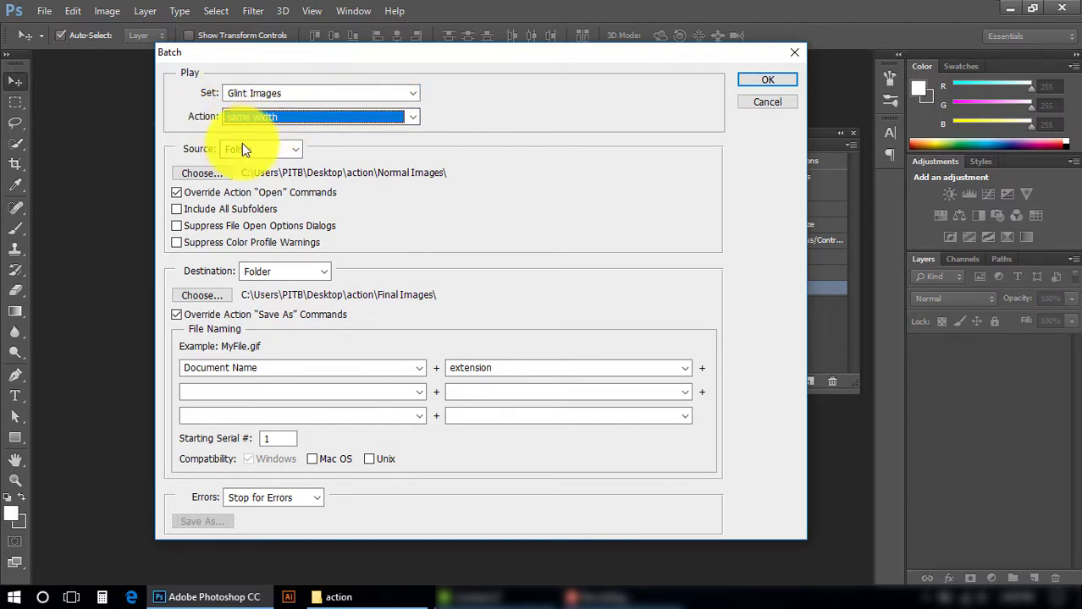
Choose Normal Images as the source folder and Final Images as the destination folder
left_click(207, 173)
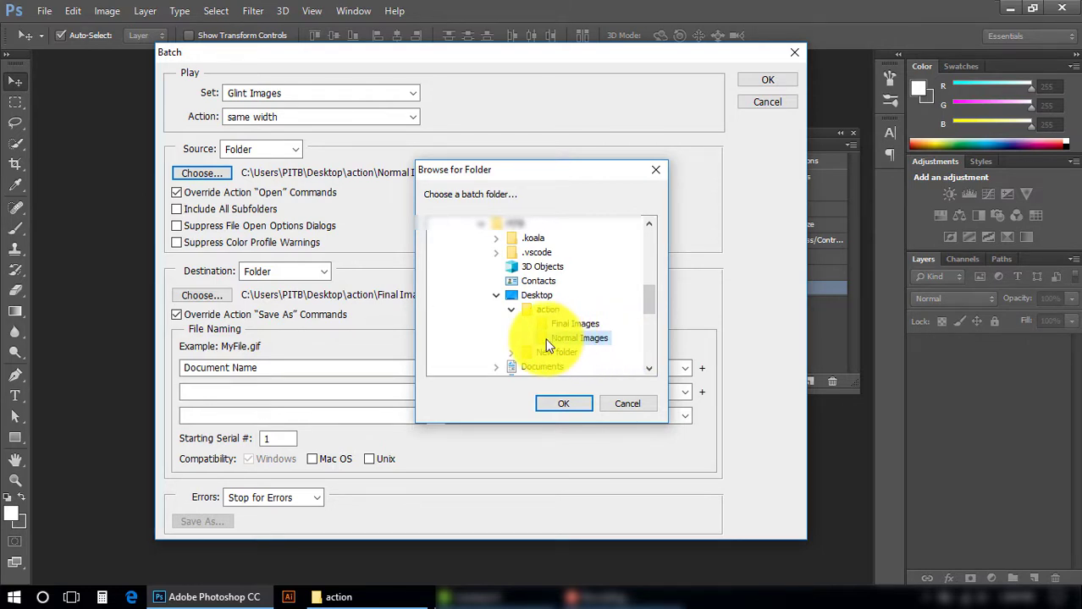
left_click(564, 407)
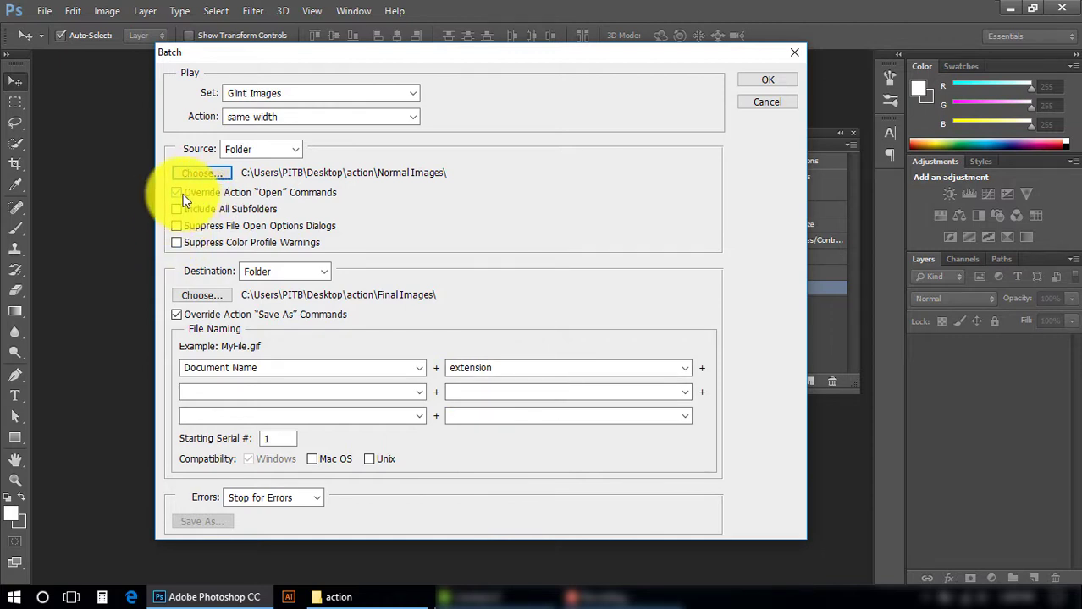
left_click(203, 292)
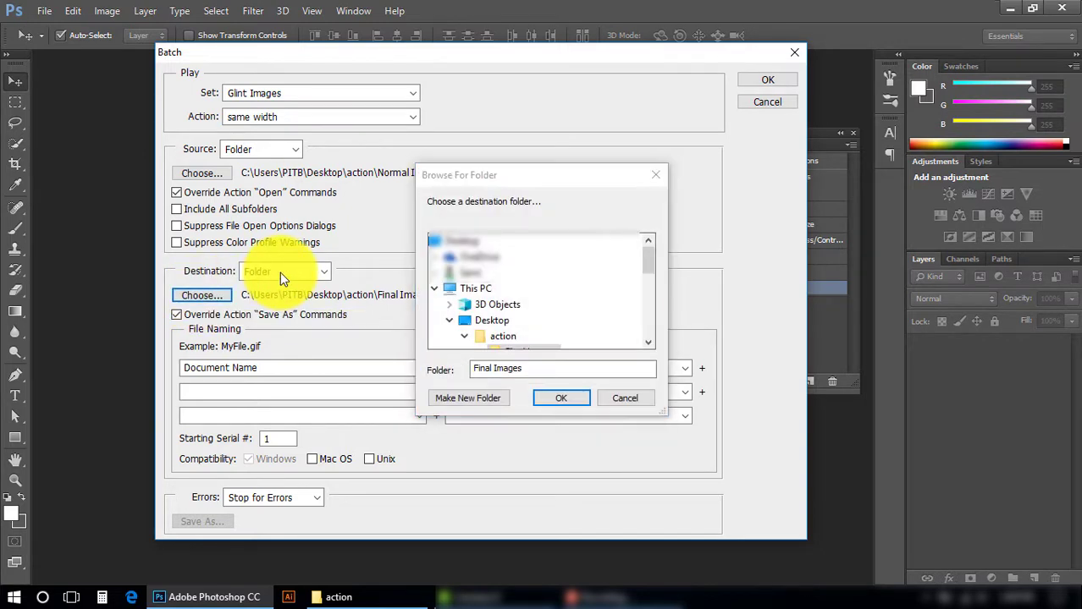
mouse_move(646, 269)
left_mouse_down()
mouse_move(641, 296)
mouse_move(641, 286)
left_mouse_up()
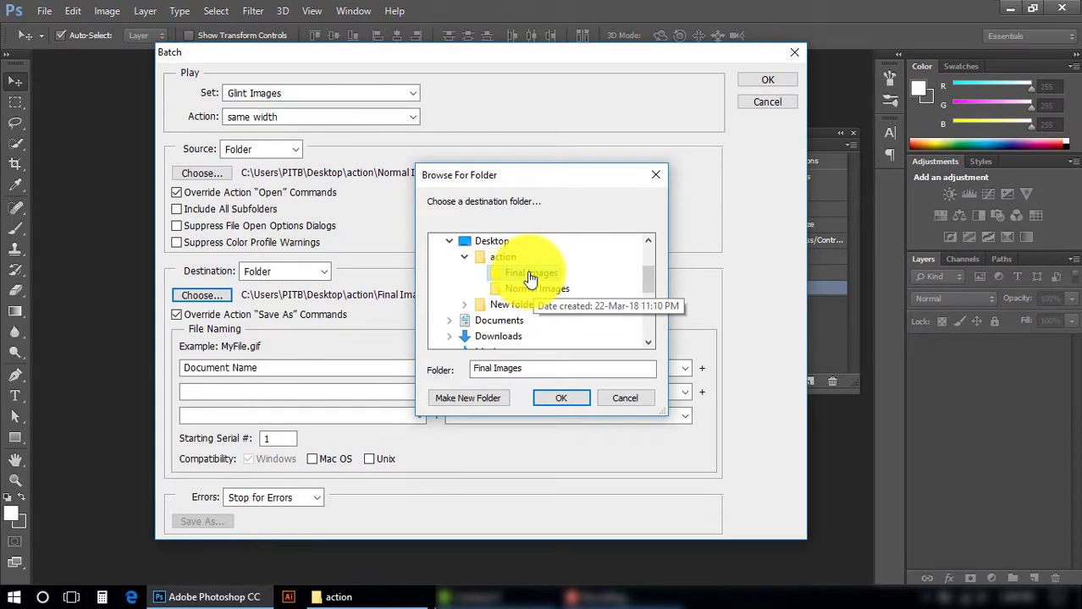
left_click(562, 401)
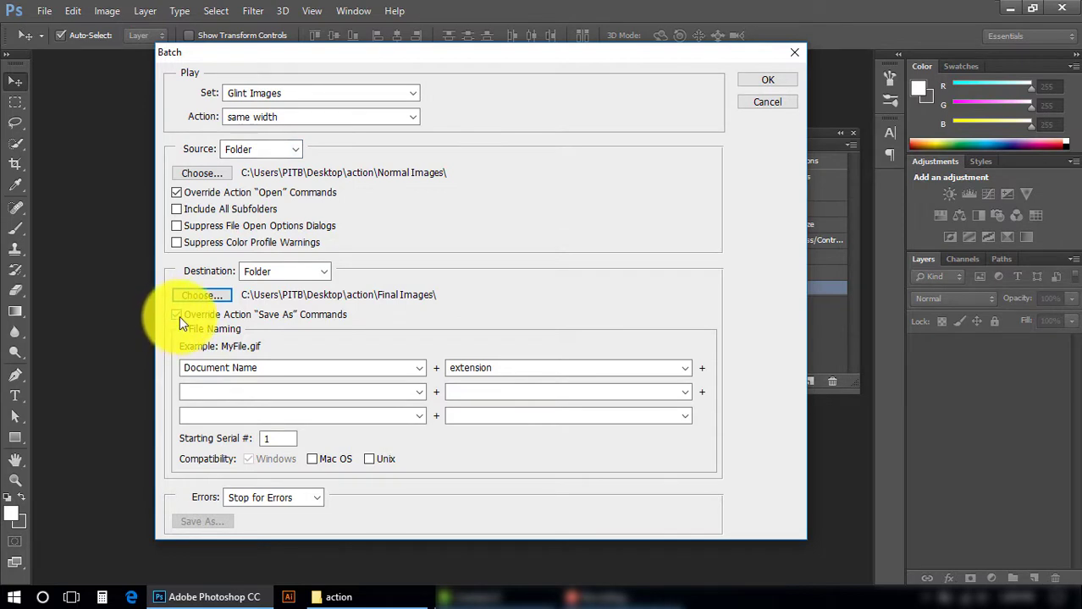
Run the same width batch on all Normal Images photos
left_click(746, 81)
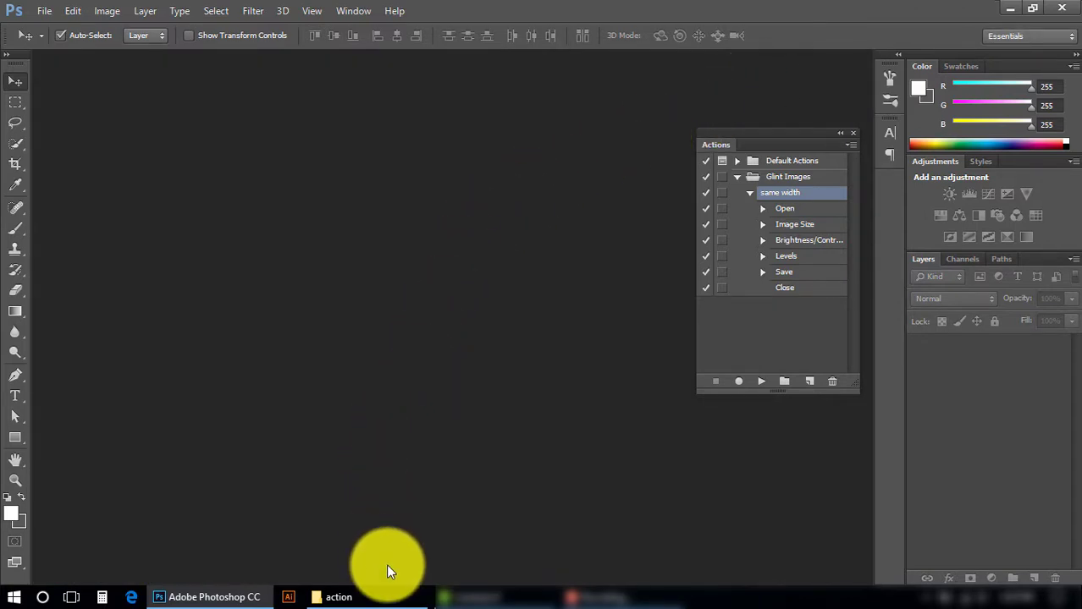
In File Explorer, compare the Final Images and Normal Images folders, ending in Final Images
left_click(382, 597)
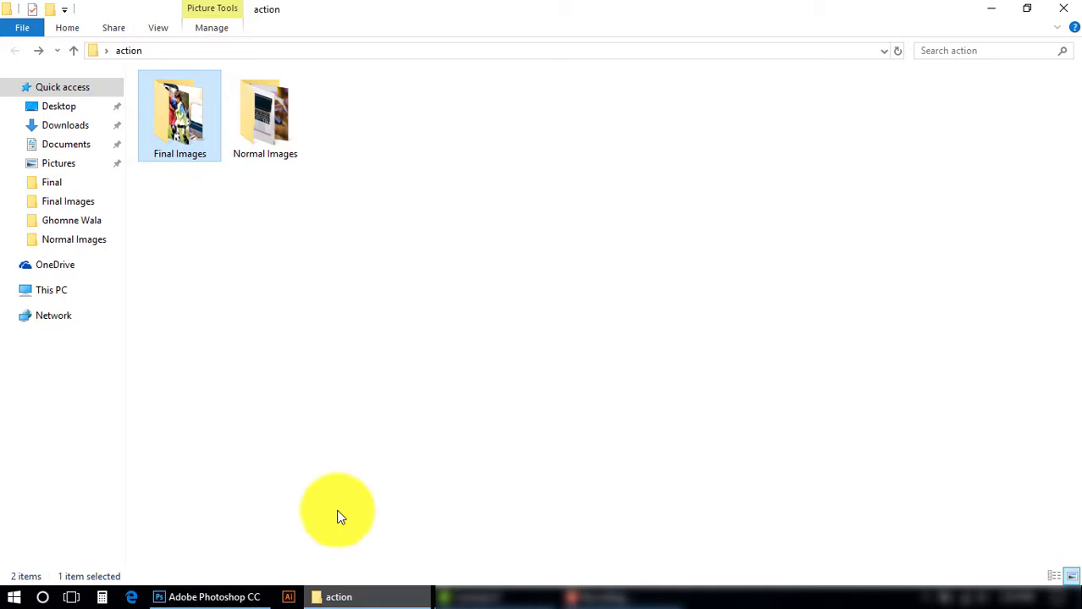
double_click(181, 146)
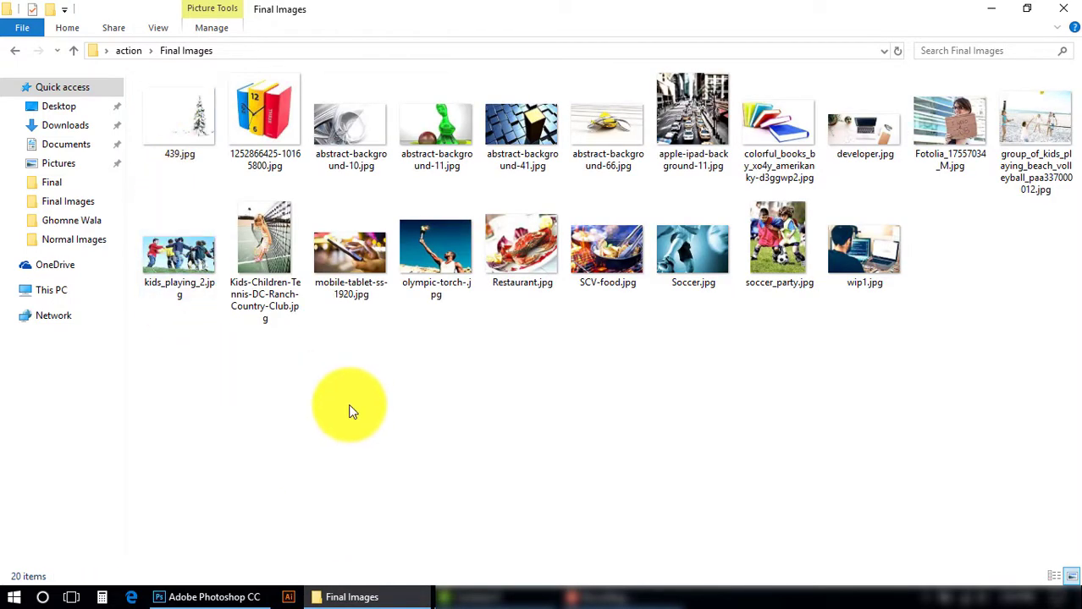
left_click(15, 51)
double_click(289, 133)
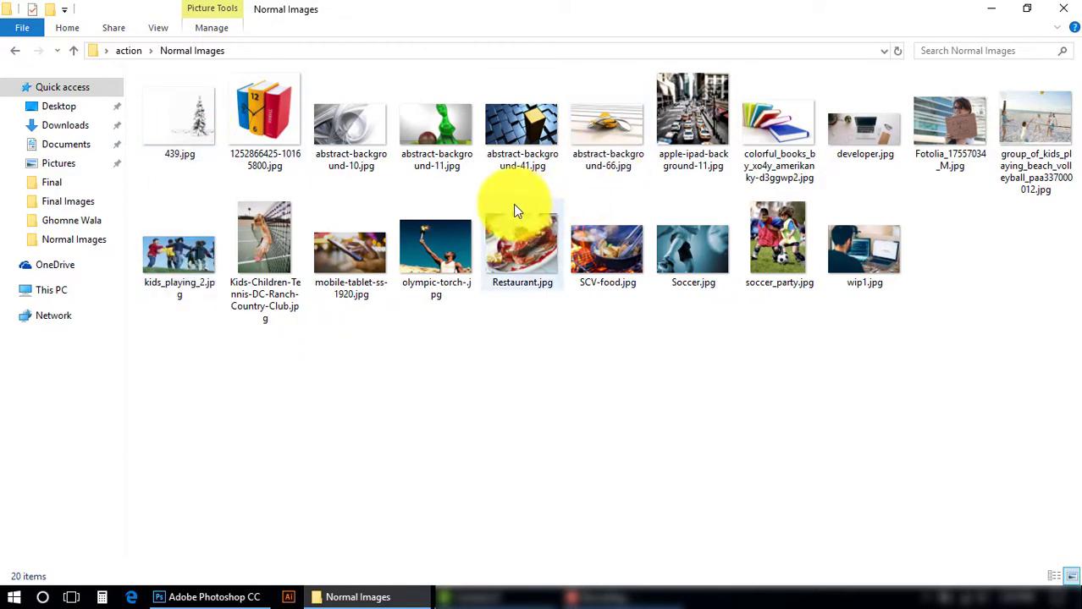
left_click(11, 53)
double_click(193, 122)
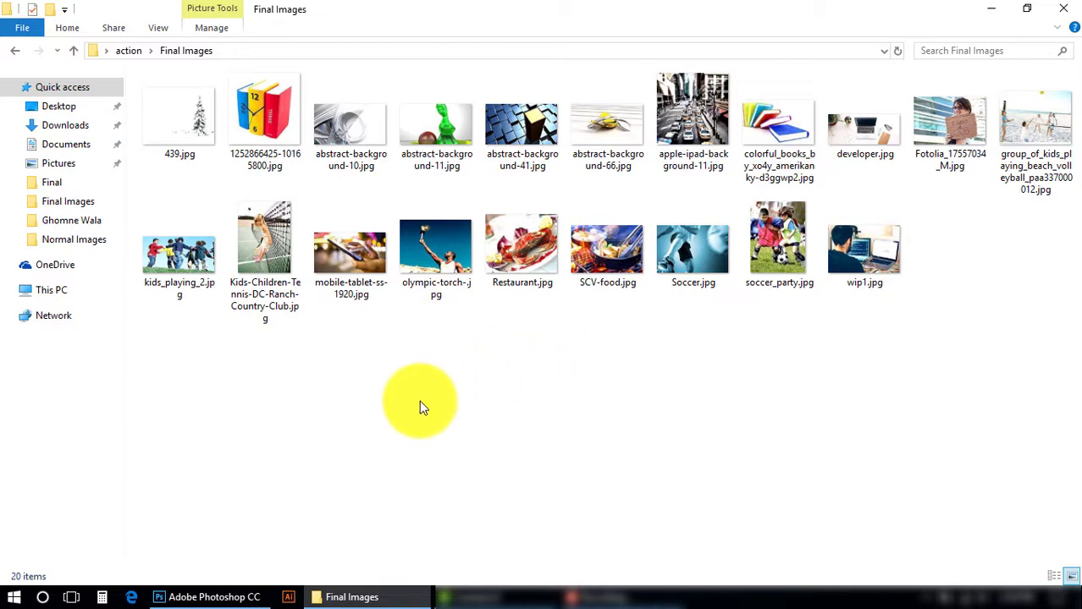
Bring Adobe Photoshop CC back to the front from the taskbar
left_click(203, 597)
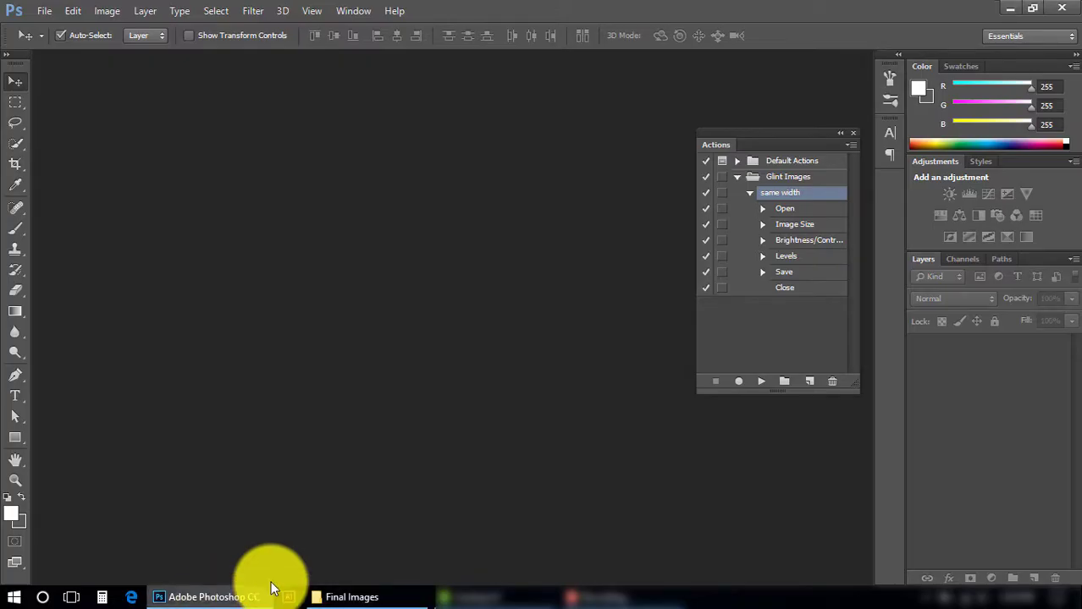